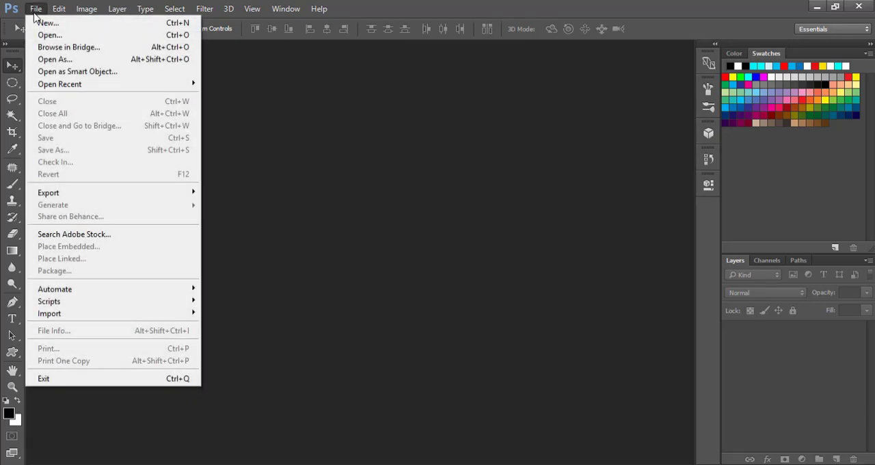
Step: Open the eye photo and the flag image together from New folder (3)
left_click(47, 35)
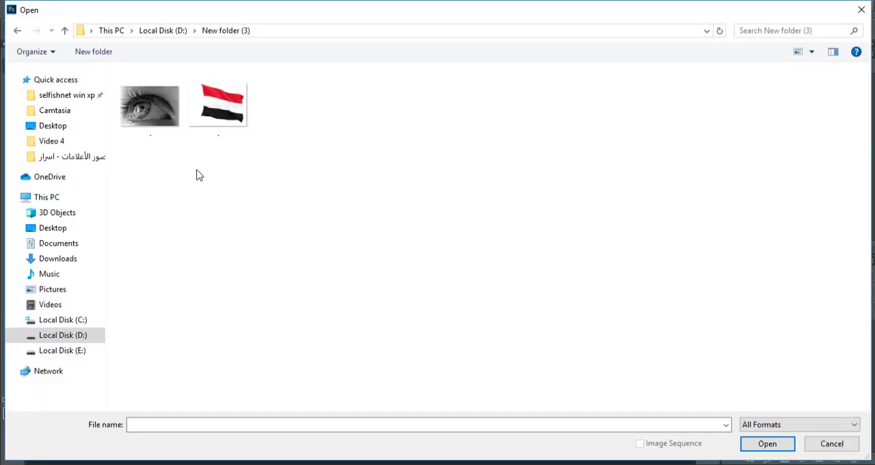
left_click(160, 139)
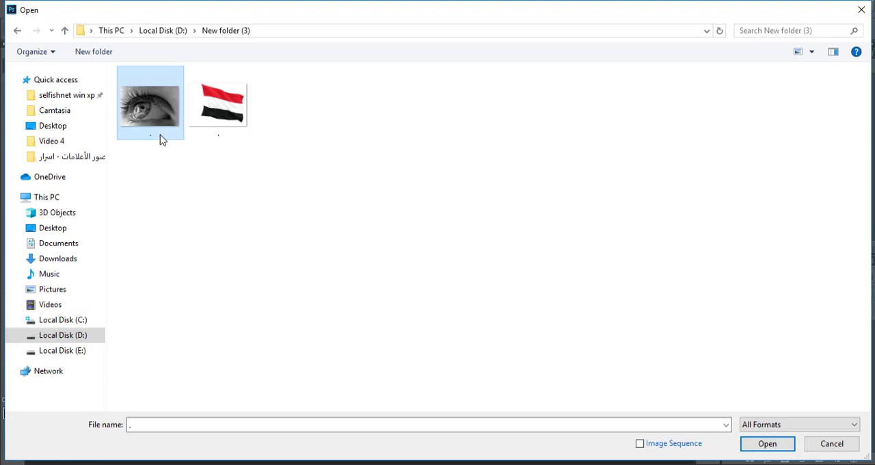
left_click(218, 117, "ctrl")
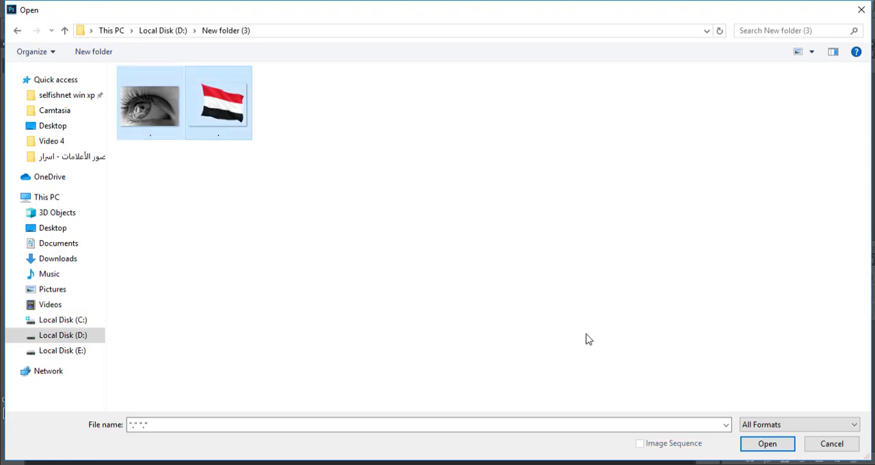
left_click(768, 445)
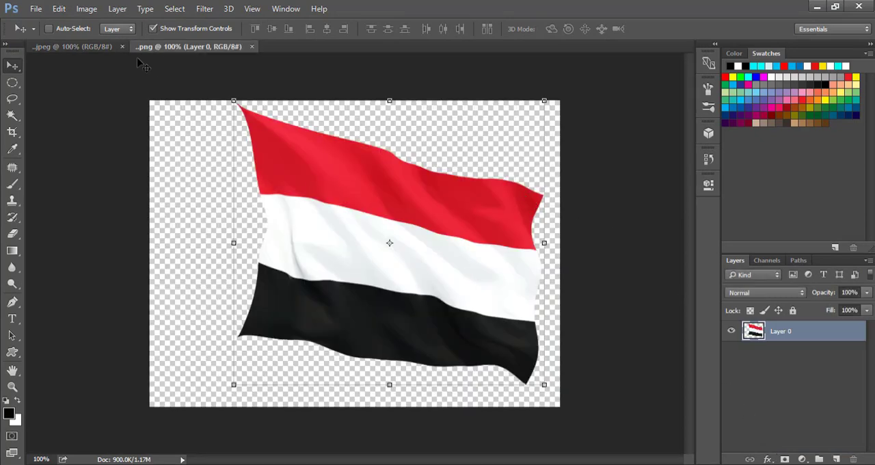
Step: Unlock the eye photo's background layer, copy the flag into that document as a new layer, and close the flag file
left_click(99, 47)
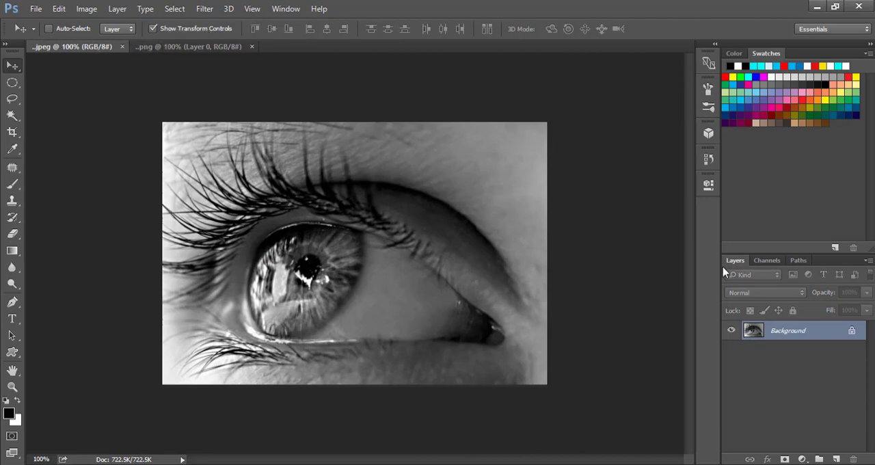
left_click(852, 332)
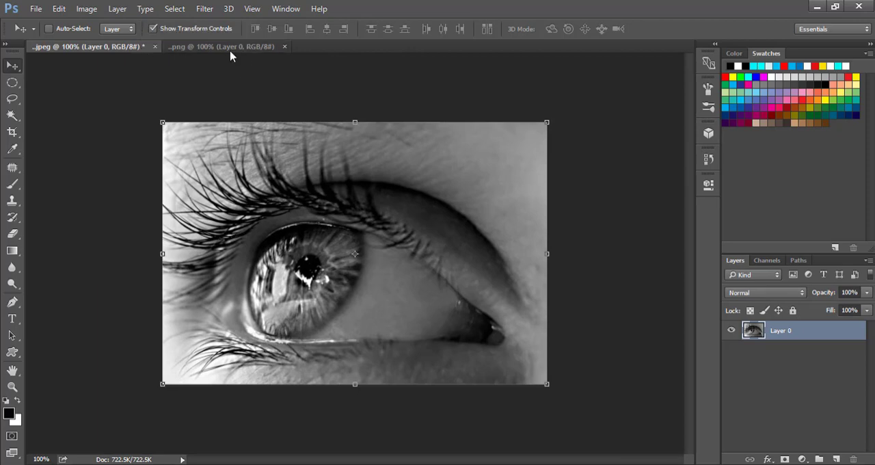
left_click_drag(231, 48, 156, 133)
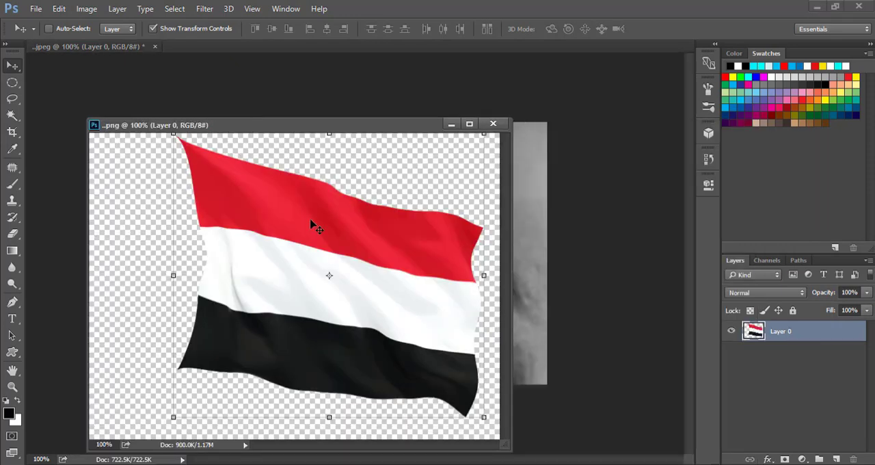
left_click_drag(311, 220, 592, 307)
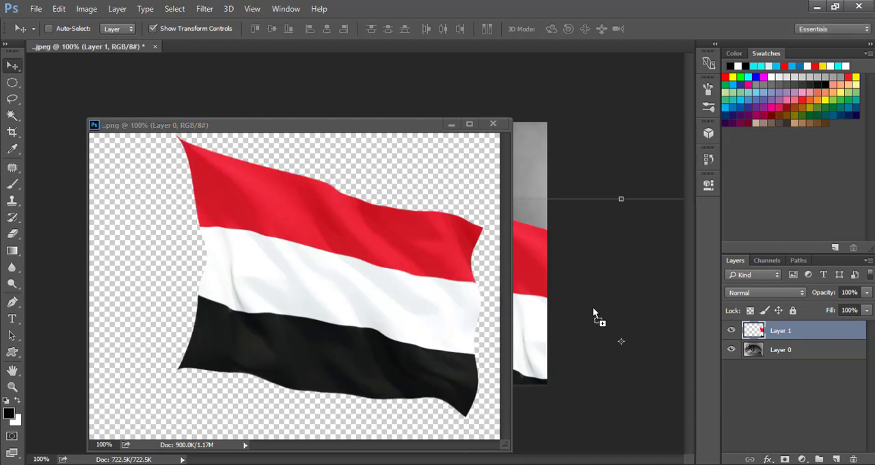
left_click(492, 124)
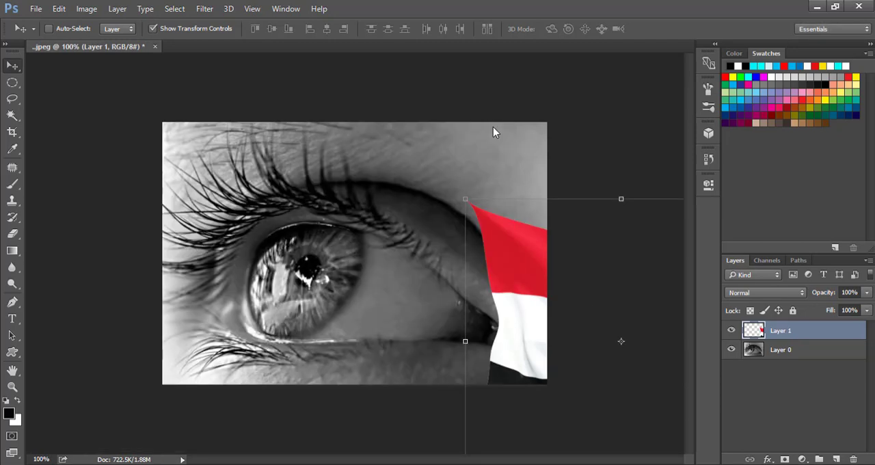
Step: Scale the flag layer down to about 60% and place it over the iris
left_click_drag(494, 127, 303, 176)
left_click_drag(361, 217, 316, 219)
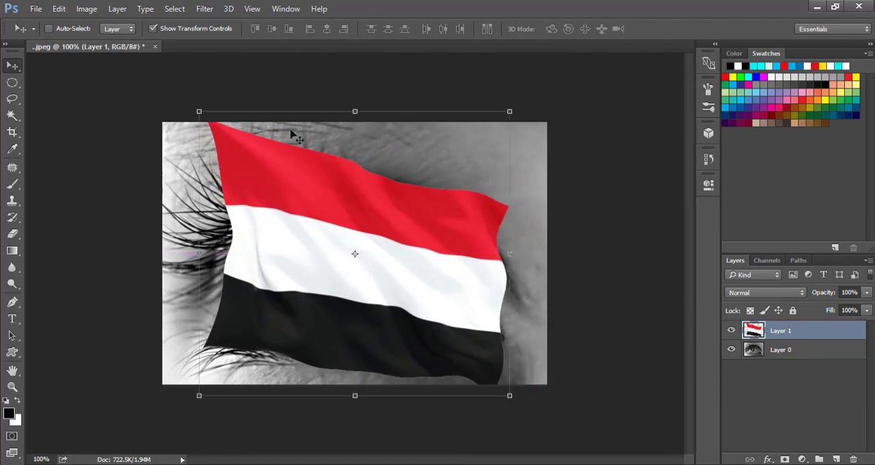
left_click_drag(199, 110, 215, 125)
left_click_drag(304, 201, 281, 205)
left_click_drag(191, 129, 263, 180)
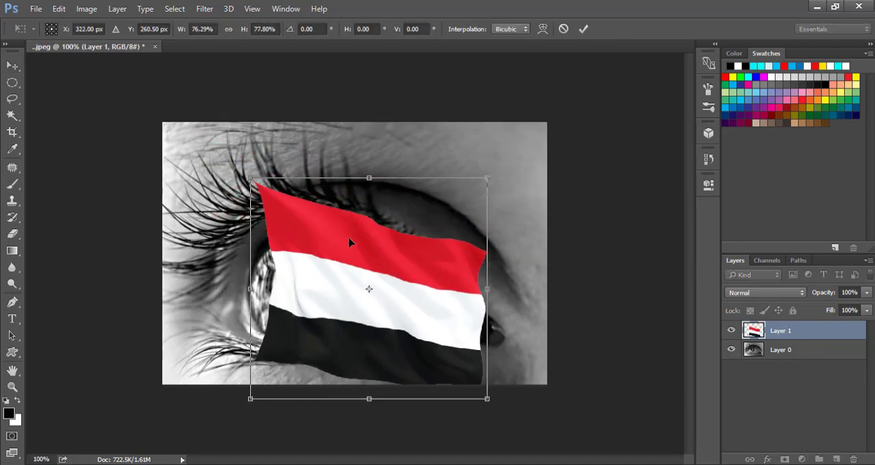
left_click_drag(349, 241, 304, 229)
key("ctrl+z")
left_click_drag(251, 178, 337, 235)
left_click_drag(339, 287, 252, 252)
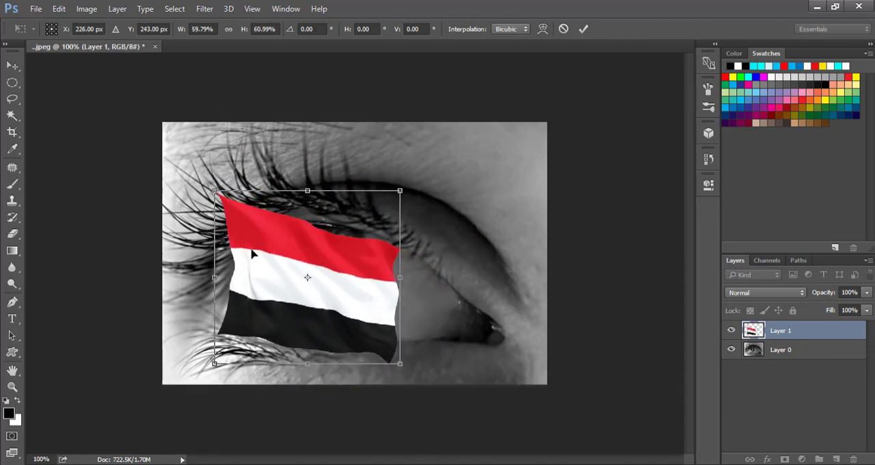
Step: Set the flag layer's opacity to 45% and fit the flag over the iris at about 65% width and 66% height
left_click(866, 292)
left_click_drag(865, 308, 833, 311)
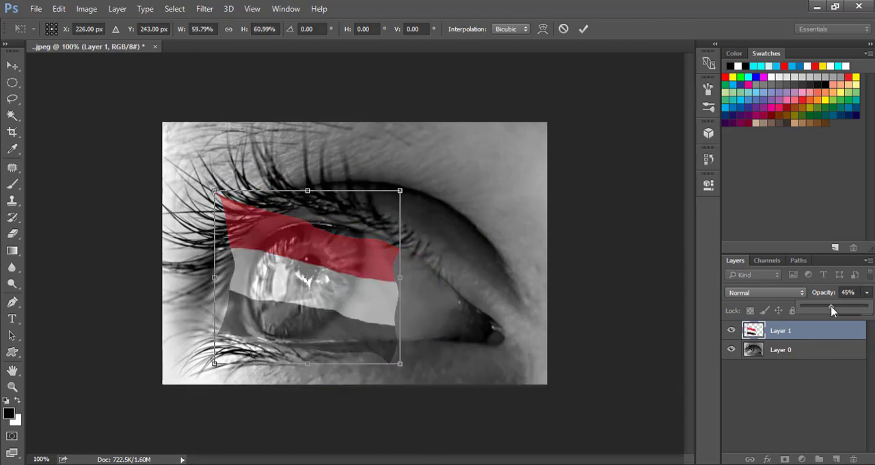
left_click_drag(315, 298, 321, 227)
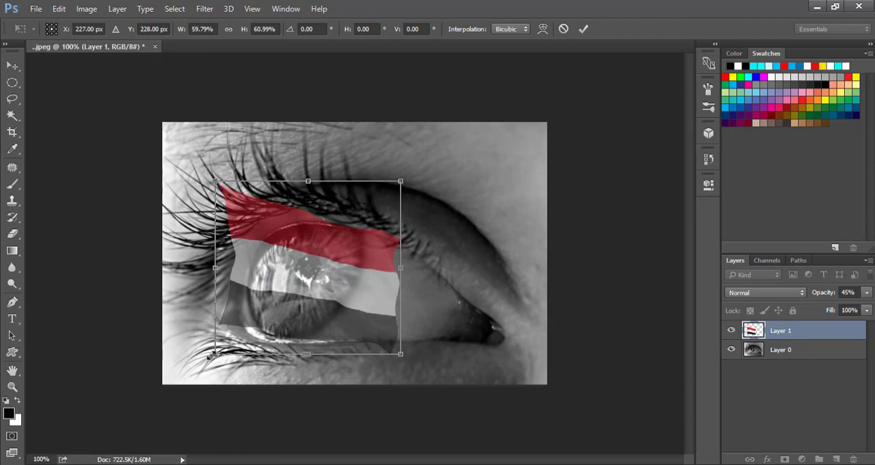
left_click_drag(212, 354, 204, 363)
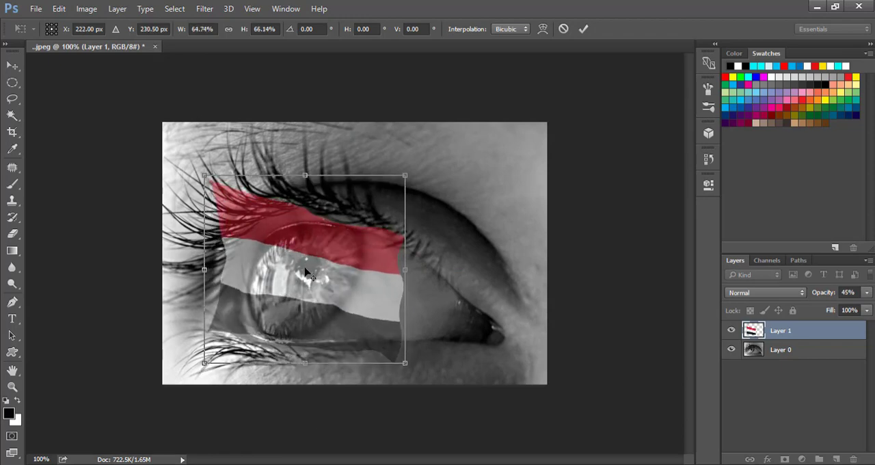
left_click(583, 28)
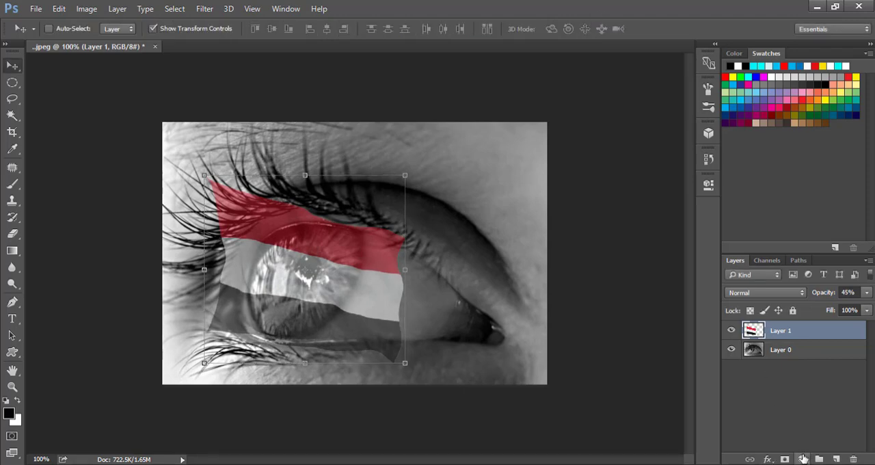
Step: Add a layer mask to the flag layer, invert it to black, and choose the Brush tool
left_click(784, 458)
key("ctrl+i")
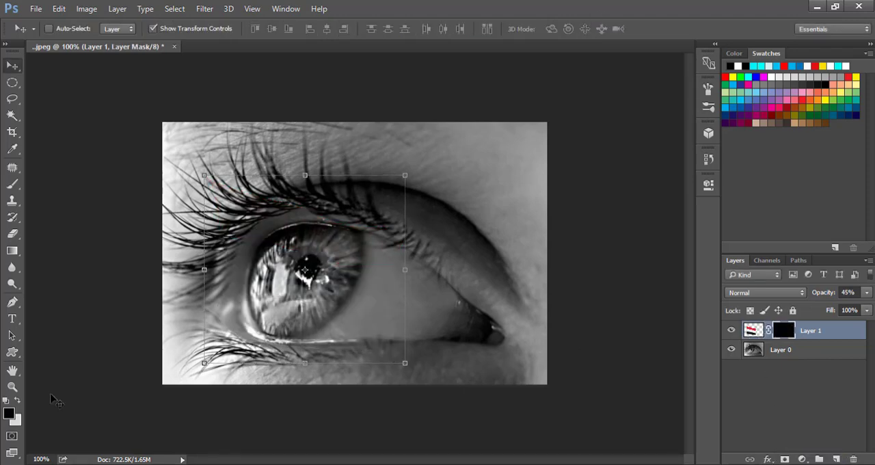
left_click(12, 184)
left_click(47, 184)
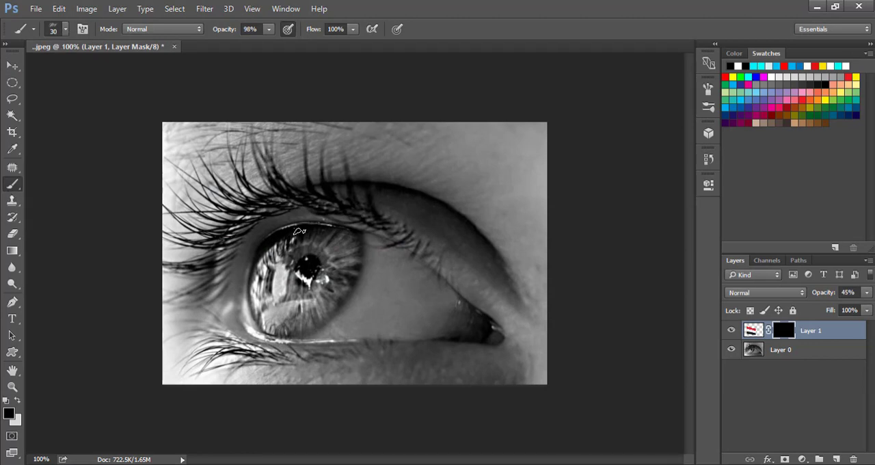
Step: Set the textured brush's size to 148 px
left_click(66, 29)
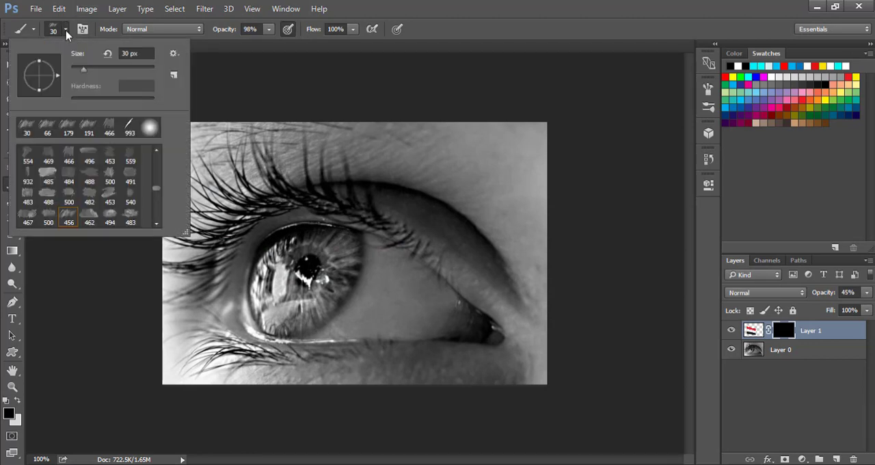
left_click_drag(101, 73, 114, 73)
key("Return")
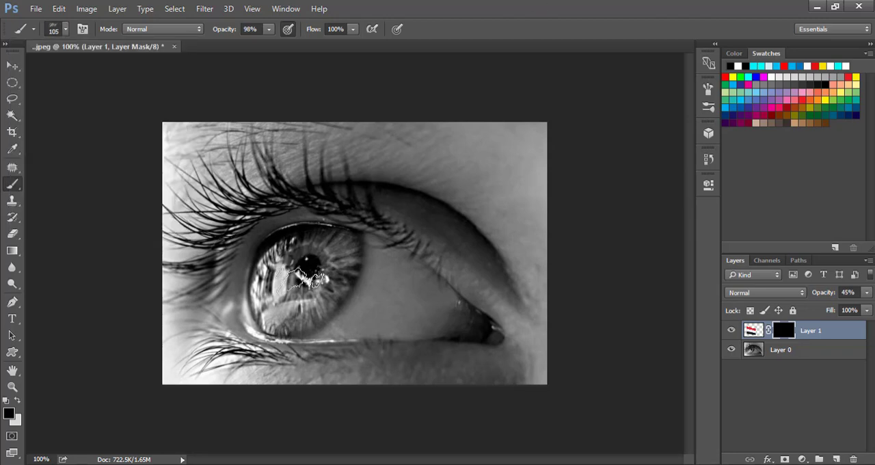
left_click(65, 28)
left_click_drag(116, 73, 123, 73)
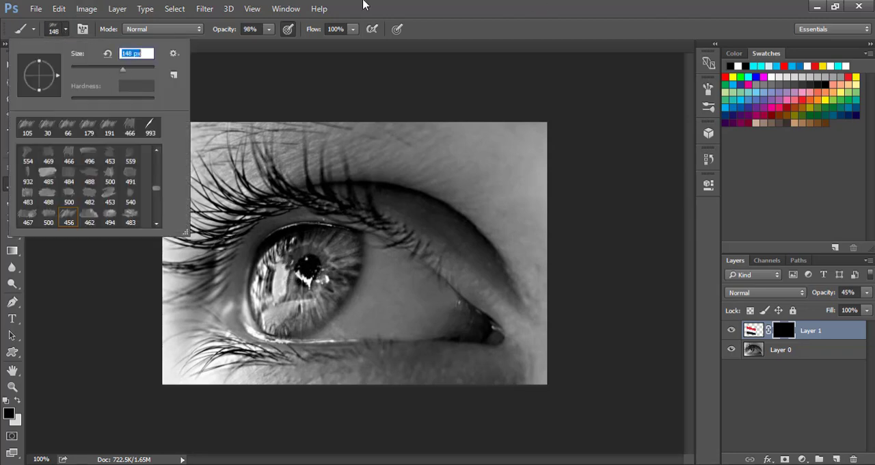
key("Return")
Step: Raise the flag layer's opacity to 79% and paint its mask white over the iris to reveal the flag
left_click(866, 292)
left_click_drag(839, 306, 855, 304)
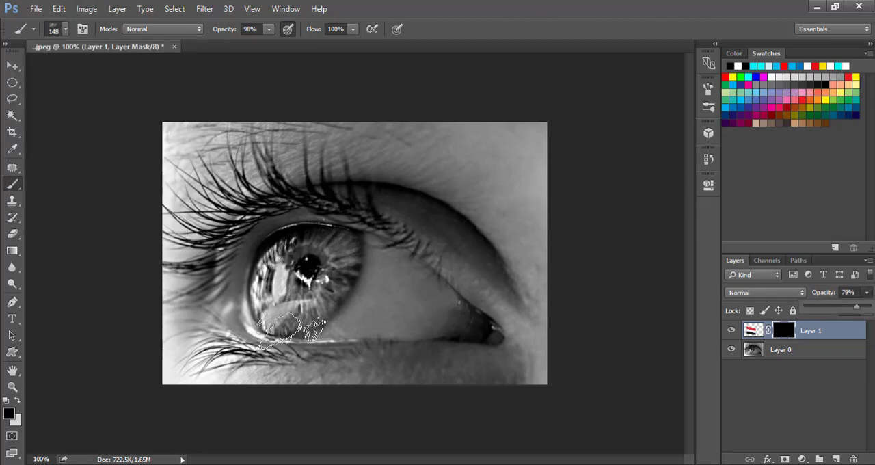
left_click(295, 329)
key("x")
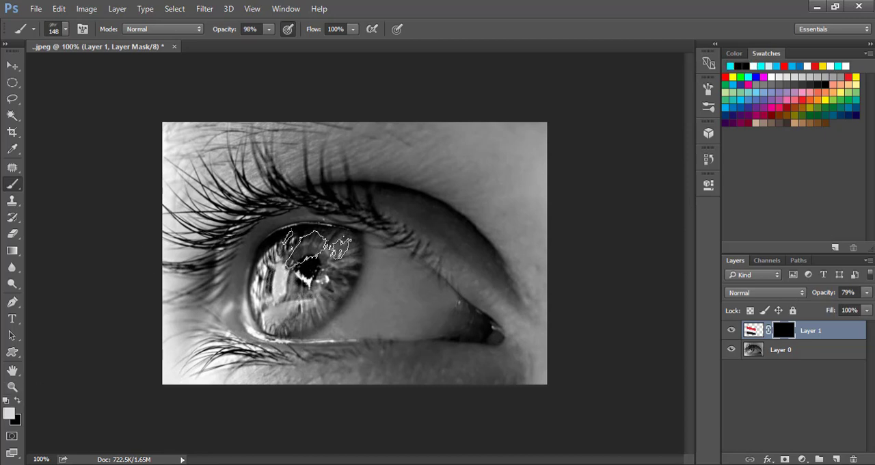
mouse_move(294, 246)
left_mouse_down()
mouse_move(335, 249)
mouse_move(298, 305)
left_mouse_up()
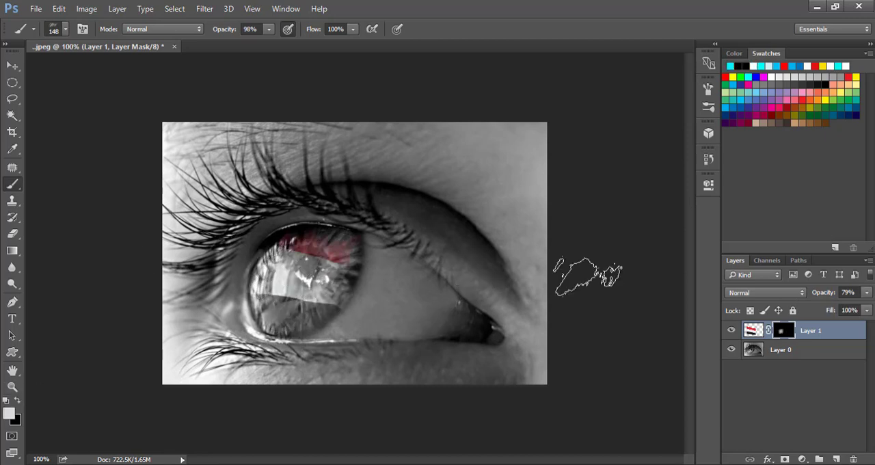
Step: Raise the flag layer's opacity to 84% and reveal more of the flag toward the iris's right side on the mask
left_click(867, 293)
left_click_drag(857, 312, 858, 313)
left_click(307, 260)
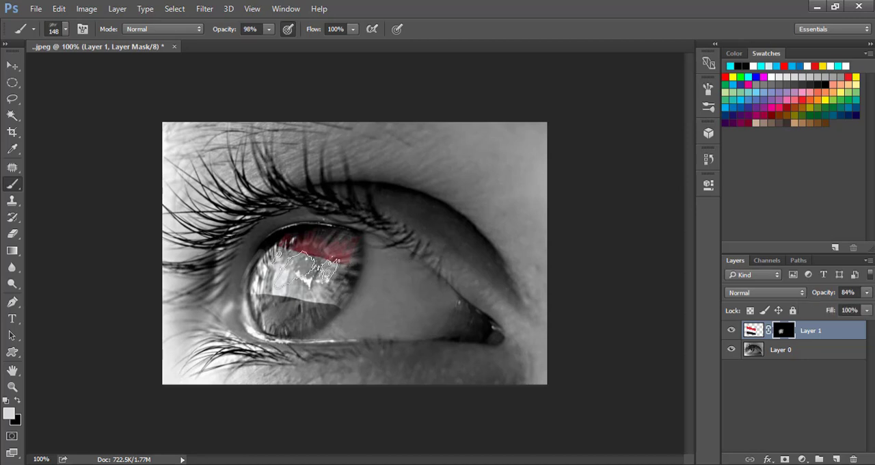
mouse_move(306, 254)
left_mouse_down()
mouse_move(332, 248)
mouse_move(321, 280)
mouse_move(336, 298)
mouse_move(353, 285)
mouse_move(361, 245)
mouse_move(355, 275)
left_mouse_up()
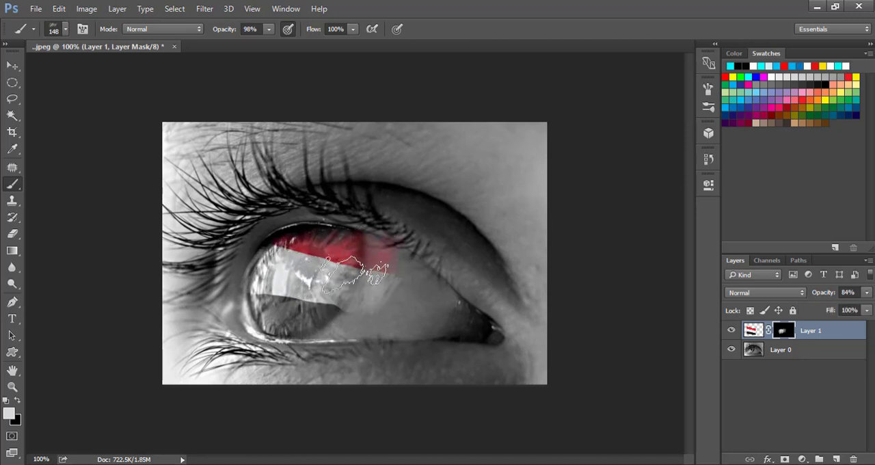
Step: Paint the mask black to hide the flag beyond the iris's right edge, and white to fill in the red stripe
left_click(17, 400)
key("ctrl+plus")
mouse_move(376, 311)
left_mouse_down()
mouse_move(400, 361)
mouse_move(459, 273)
mouse_move(437, 358)
mouse_move(404, 358)
mouse_move(471, 225)
mouse_move(470, 237)
left_mouse_up()
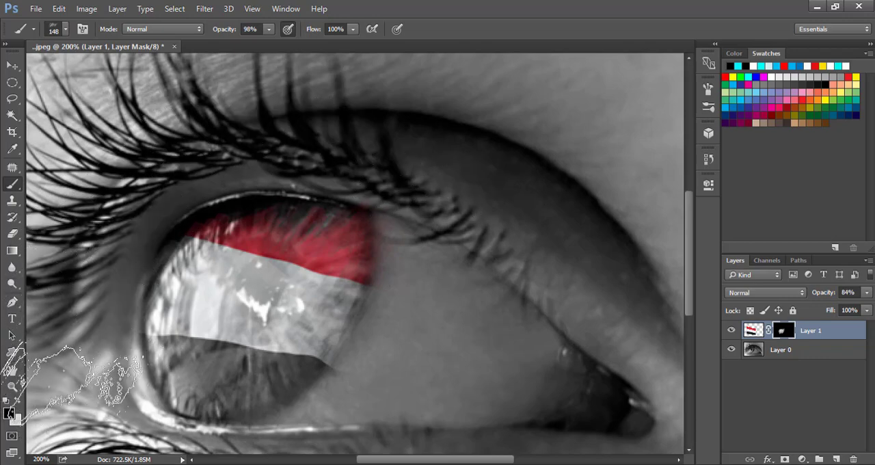
left_click(17, 400)
mouse_move(280, 250)
left_mouse_down()
mouse_move(366, 206)
mouse_move(332, 238)
left_mouse_up()
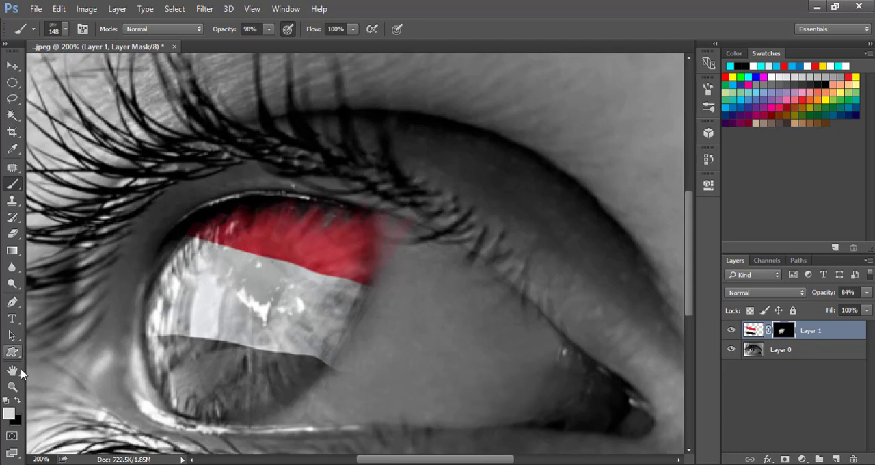
Step: Reduce the brush to 86 px and paint the mask black to remove the red spill outside the iris's upper right edge
left_click(11, 386)
left_click(17, 399)
left_click(10, 185)
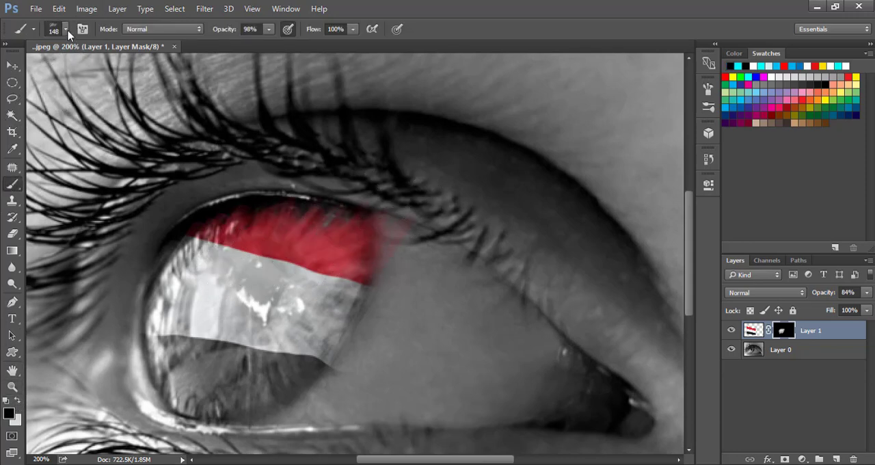
left_click(66, 30)
left_click_drag(419, 244, 410, 219)
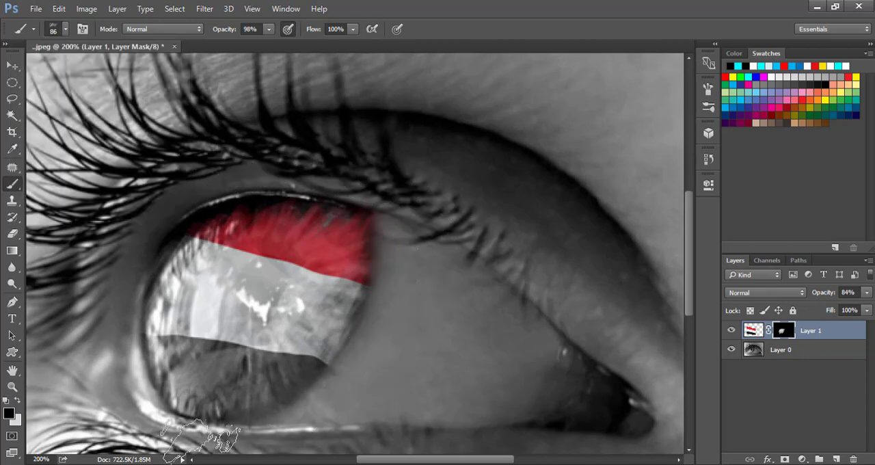
Step: Paint the mask white along the top of the iris to extend the red stripe up to the eyelid
key("ctrl+minus")
key("ctrl+minus")
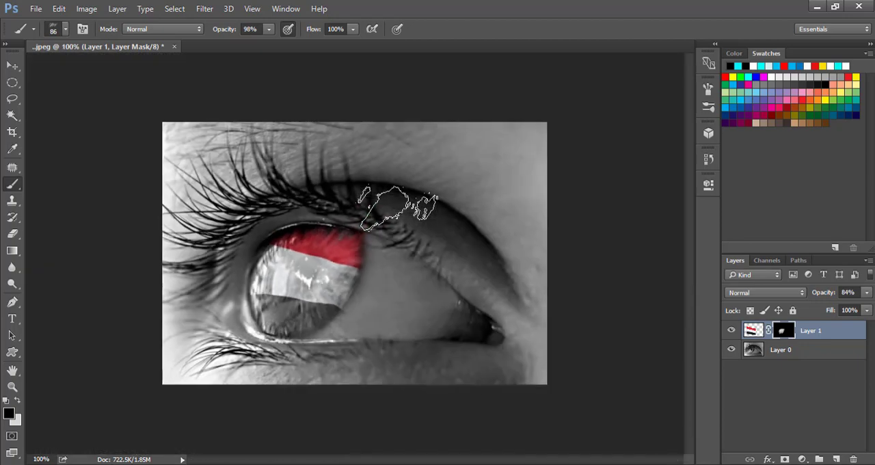
key("ctrl+plus")
key("ctrl+plus")
left_click(16, 401)
mouse_move(271, 228)
left_mouse_down()
mouse_move(295, 220)
mouse_move(237, 224)
left_mouse_up()
Step: Paint the mask black along the upper eyelid to clean up the top edge of the red stripe
left_click(17, 400)
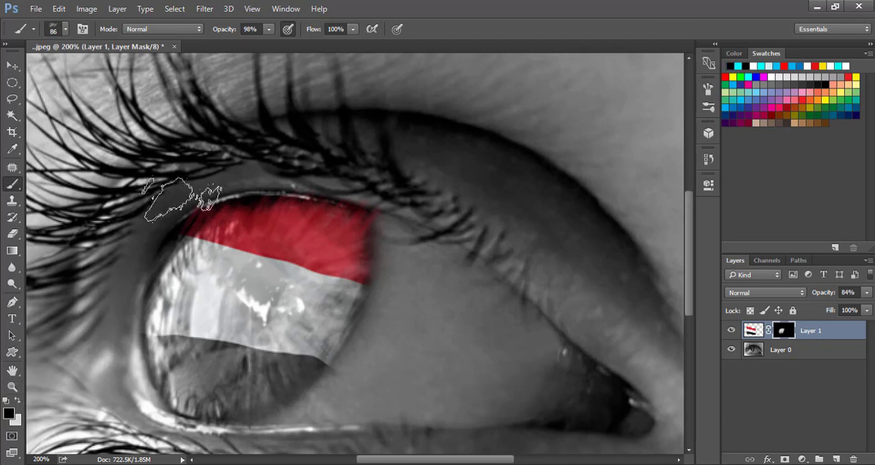
left_click_drag(280, 185, 414, 183)
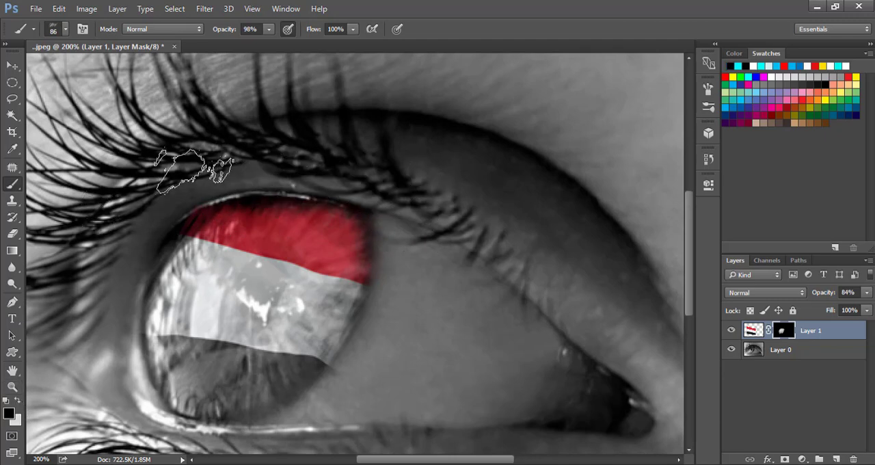
key("ctrl+minus")
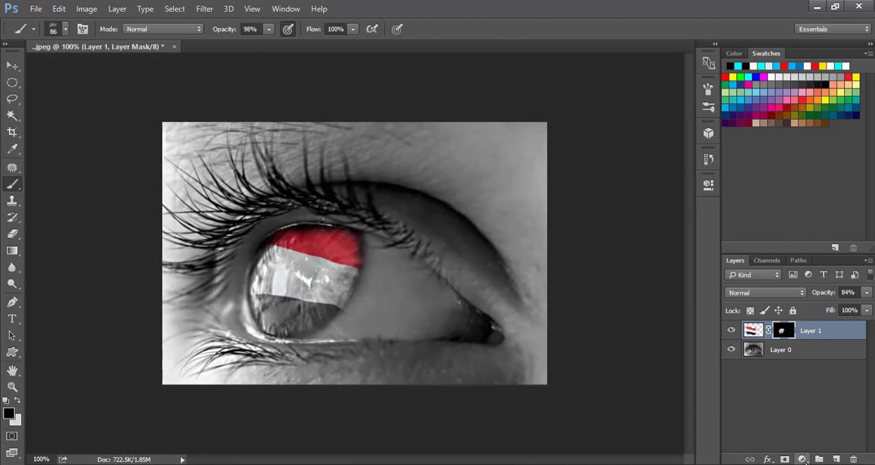
Step: Add a Color Lookup adjustment layer above the flag layer using the Fuji ETERNA 250D Fuji 3510 3D LUT
left_click(802, 459)
left_click(802, 459)
left_click(803, 459)
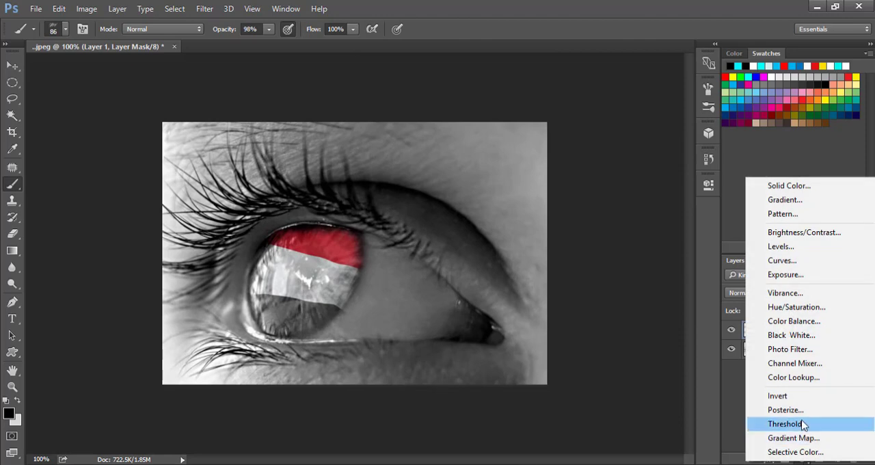
left_click(792, 378)
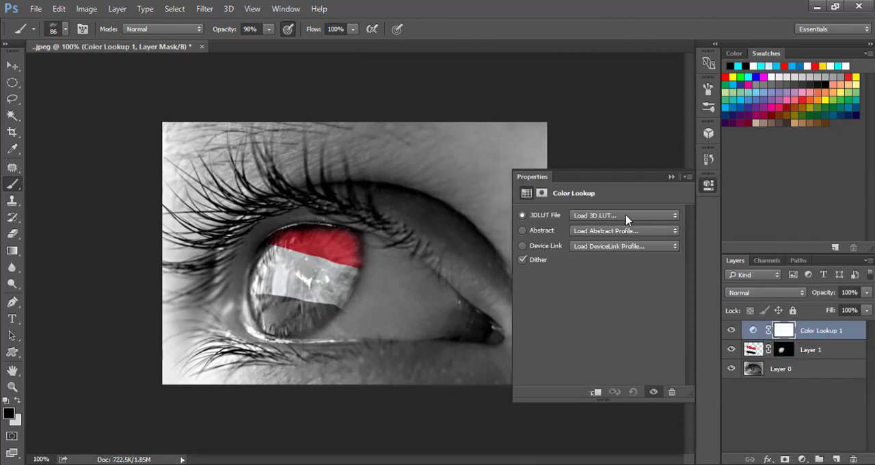
left_click(627, 217)
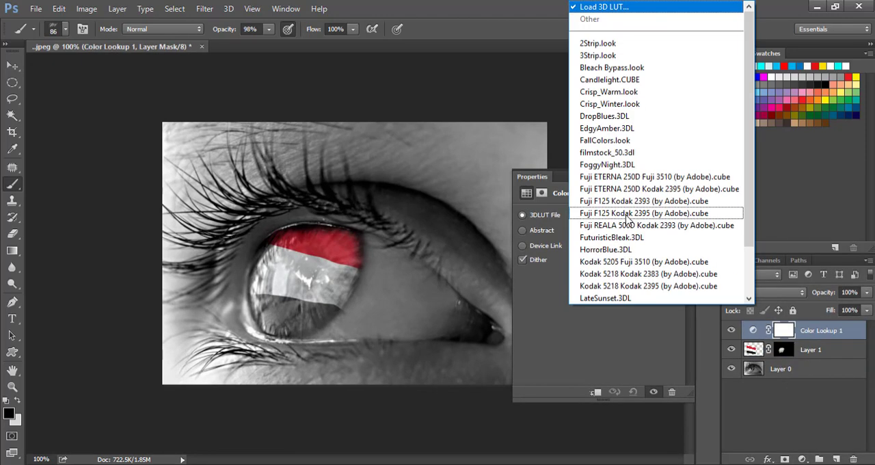
left_click(621, 179)
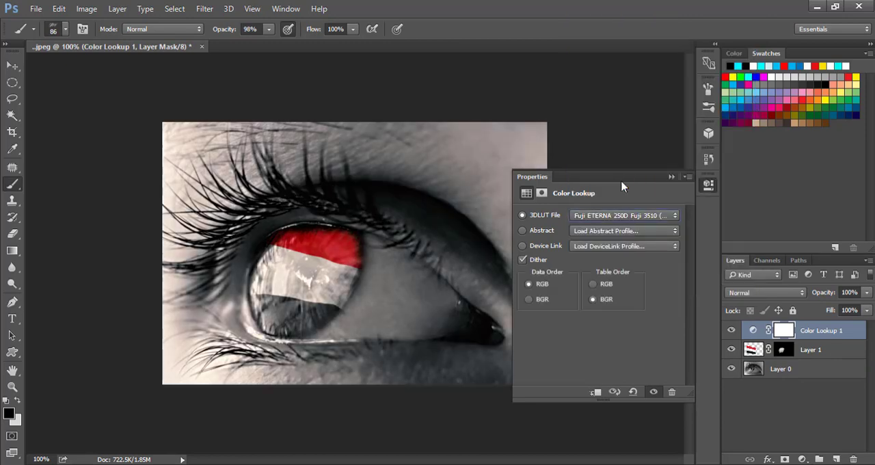
left_click(670, 179)
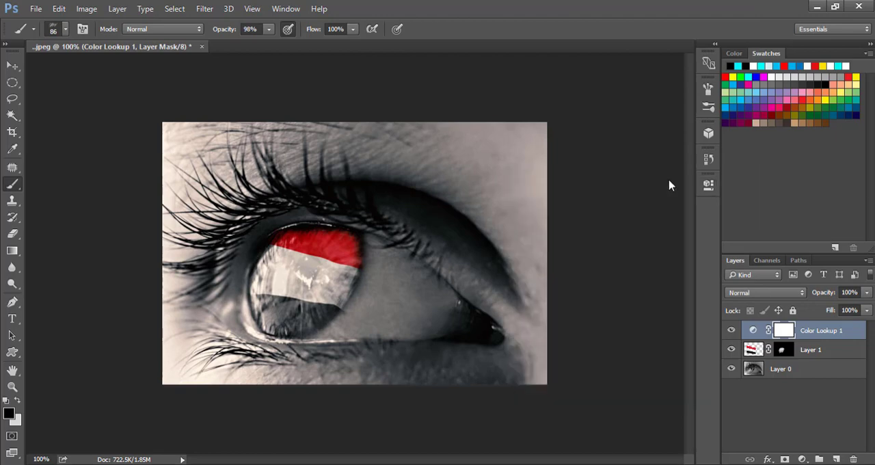
Step: Lower the Color Lookup layer's opacity to 93%
left_click(865, 294)
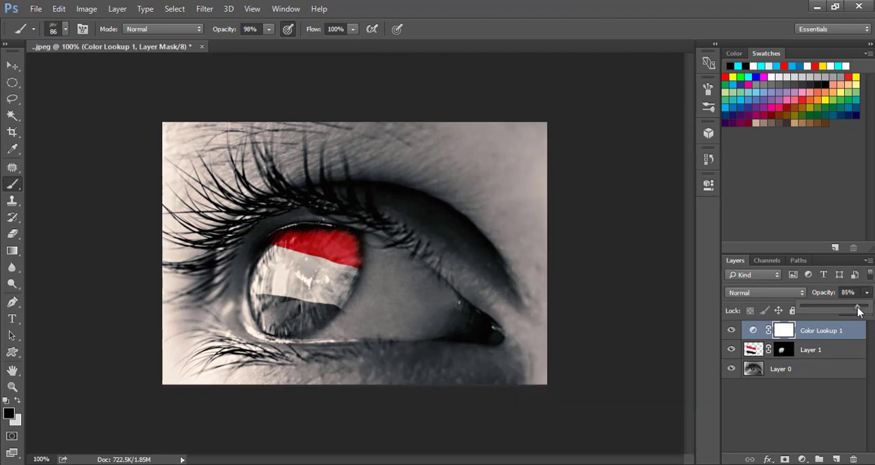
mouse_move(859, 311)
left_mouse_down()
mouse_move(835, 309)
mouse_move(860, 310)
left_mouse_up()
left_click(868, 292)
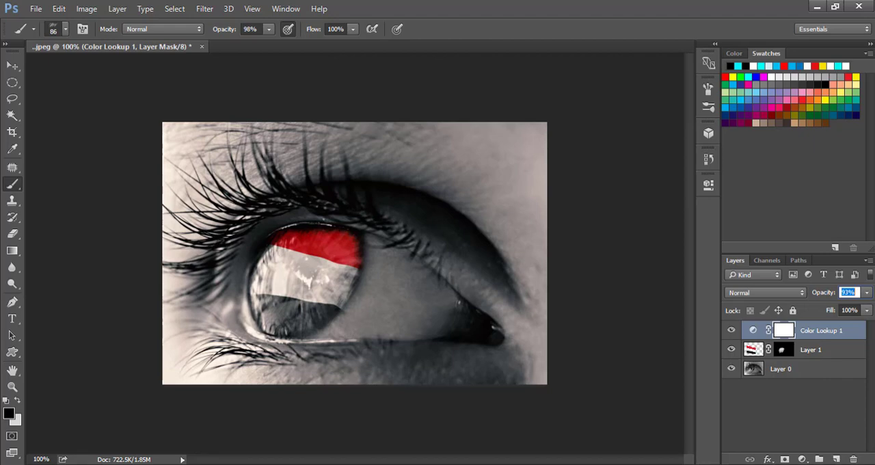
Step: Stamp all visible layers into a new top layer and start Color Efex Pro 4's Cross Processing filter on it
key("ctrl+shift+alt+e")
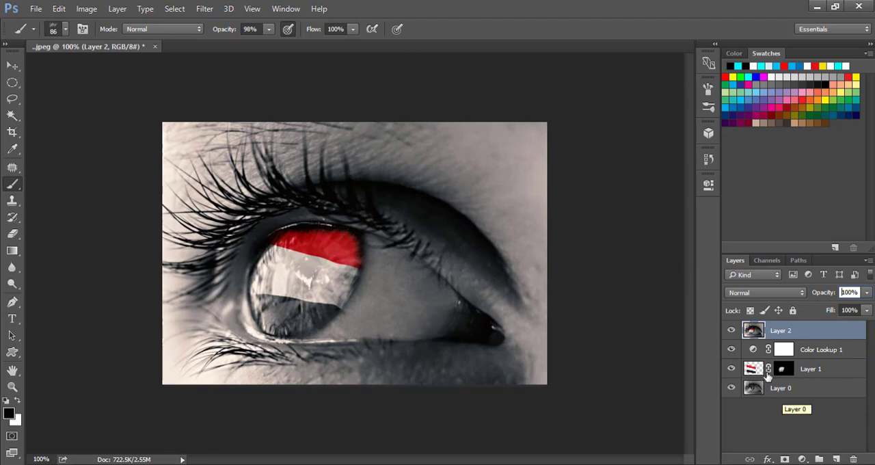
left_click(205, 8)
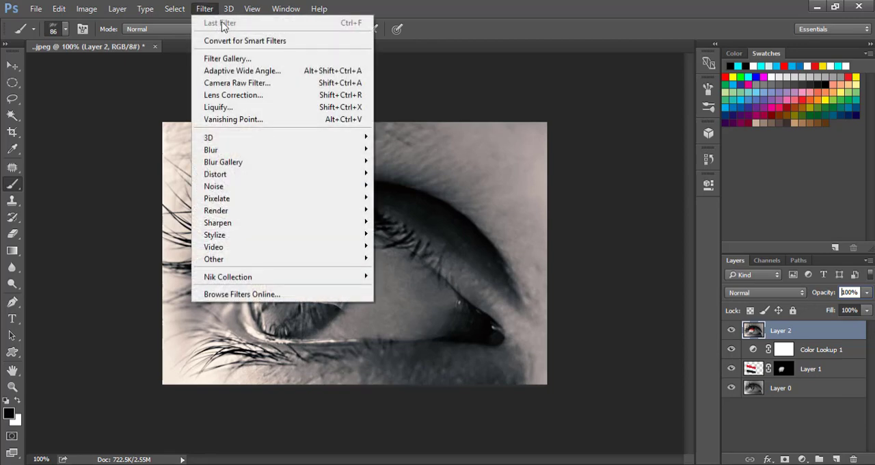
mouse_move(336, 279)
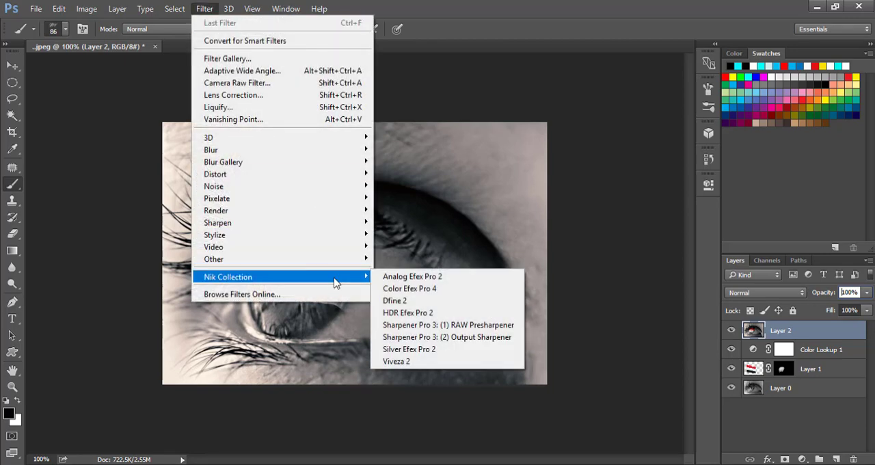
left_click(398, 291)
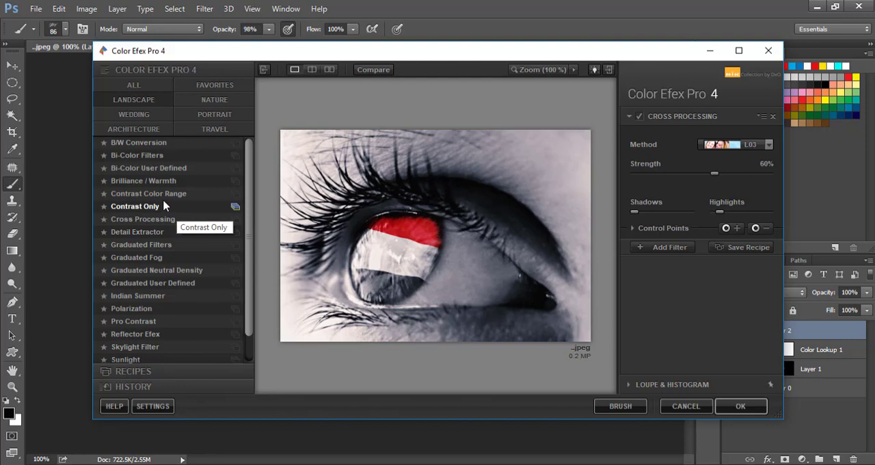
left_click(164, 219)
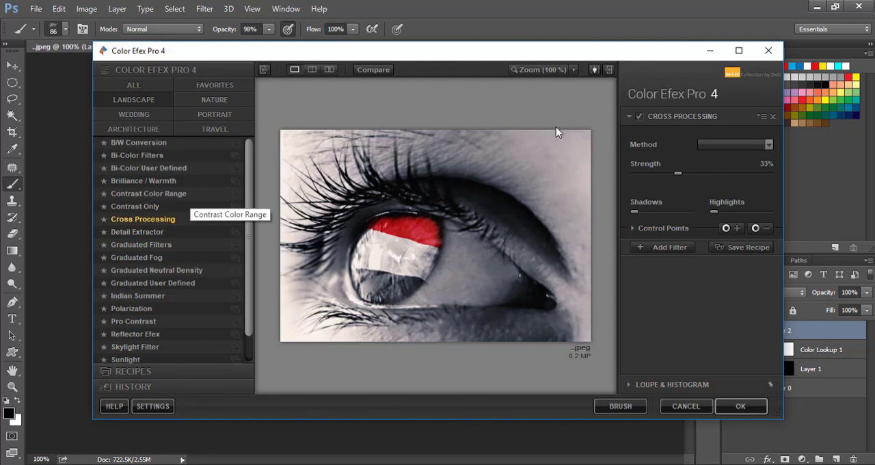
Step: Try the LB04 cross-processing method with a slightly higher strength
left_click(733, 147)
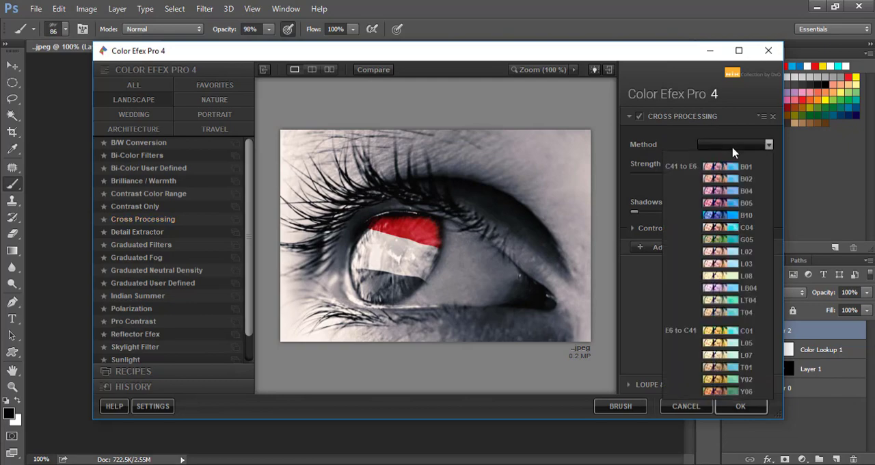
left_click(719, 292)
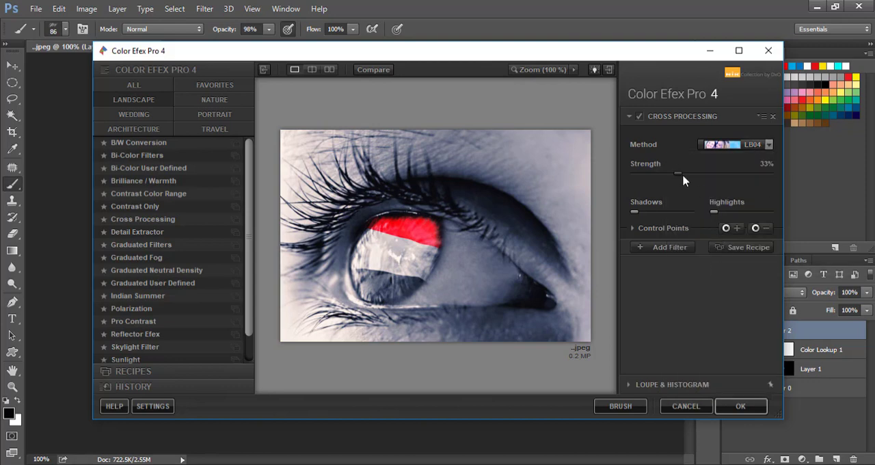
left_click_drag(680, 176, 696, 175)
Step: Set the cross-processing method to C04 with strength 44% and highlights 18%, and raise the shadows very slightly
left_click(729, 142)
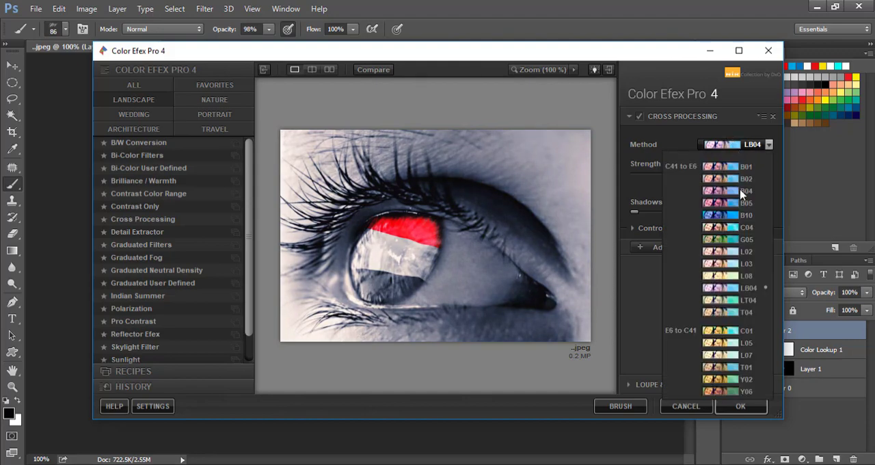
left_click(736, 232)
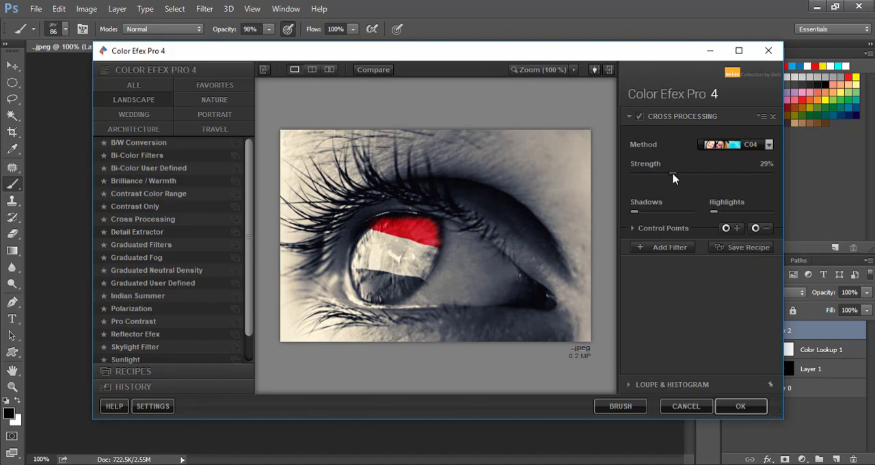
left_click_drag(672, 172, 689, 178)
left_click_drag(697, 175, 693, 175)
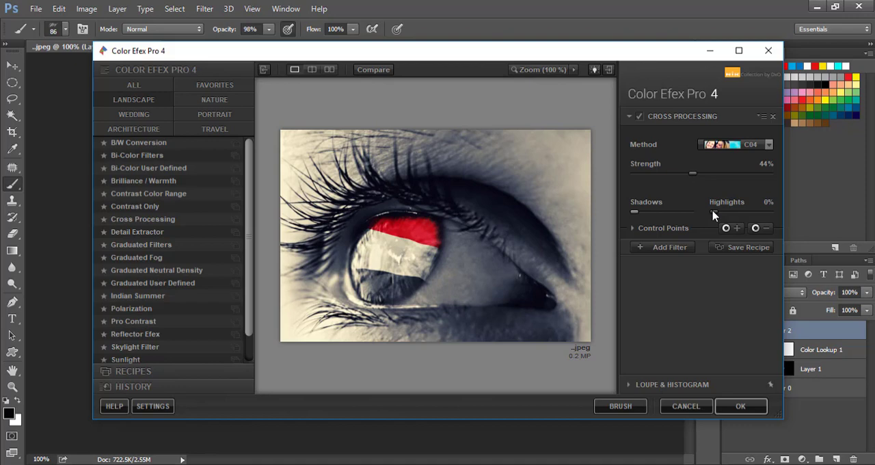
mouse_move(718, 213)
left_mouse_down()
mouse_move(755, 217)
mouse_move(724, 220)
left_mouse_up()
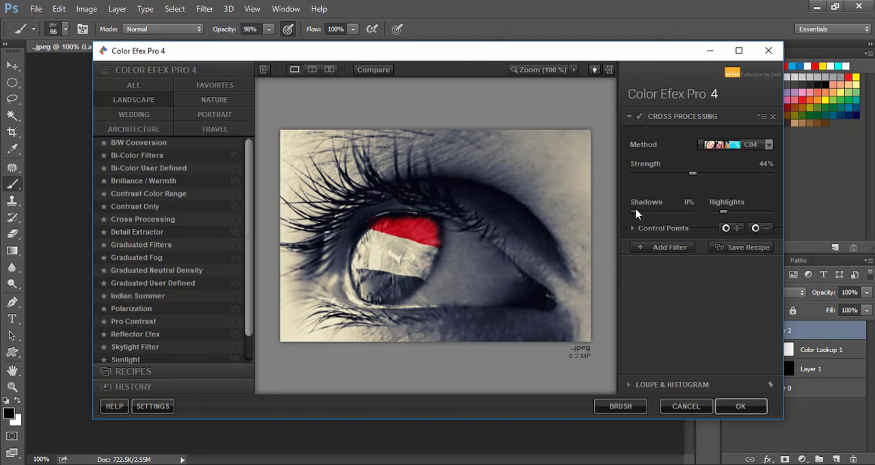
mouse_move(636, 214)
left_mouse_down()
mouse_move(652, 217)
mouse_move(636, 216)
left_mouse_up()
Step: Change the cross-processing method to L05 with strength 56% and apply the filter
left_click(744, 145)
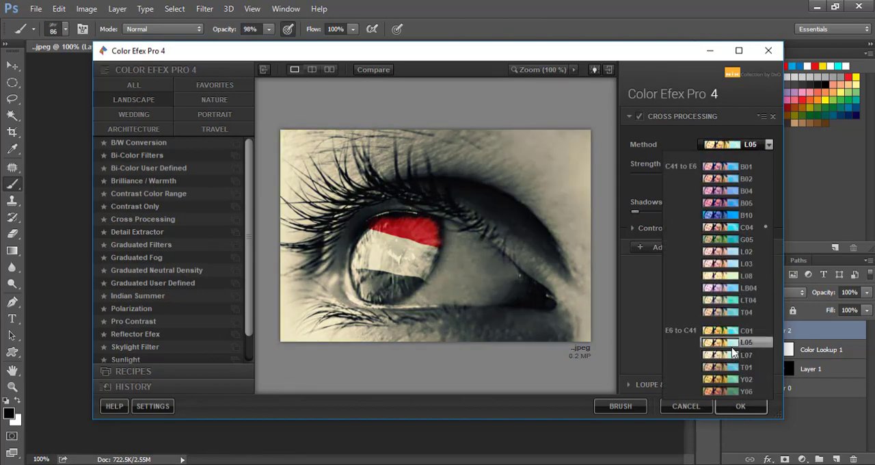
left_click(732, 352)
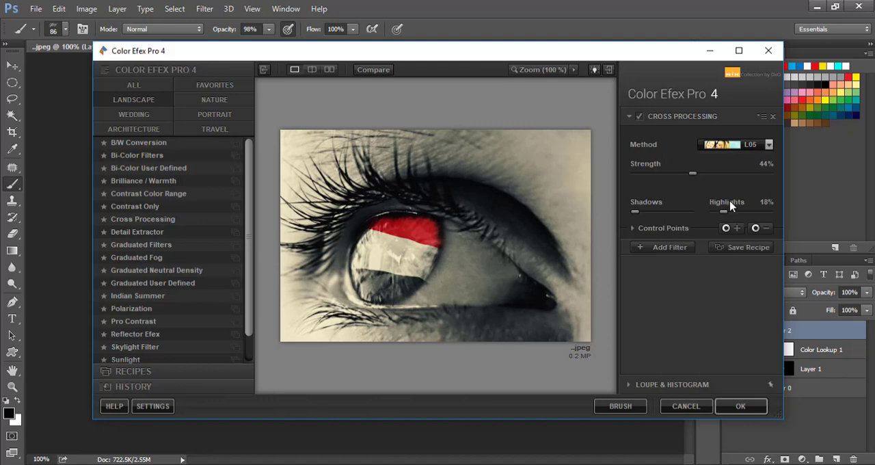
left_click_drag(694, 172, 713, 179)
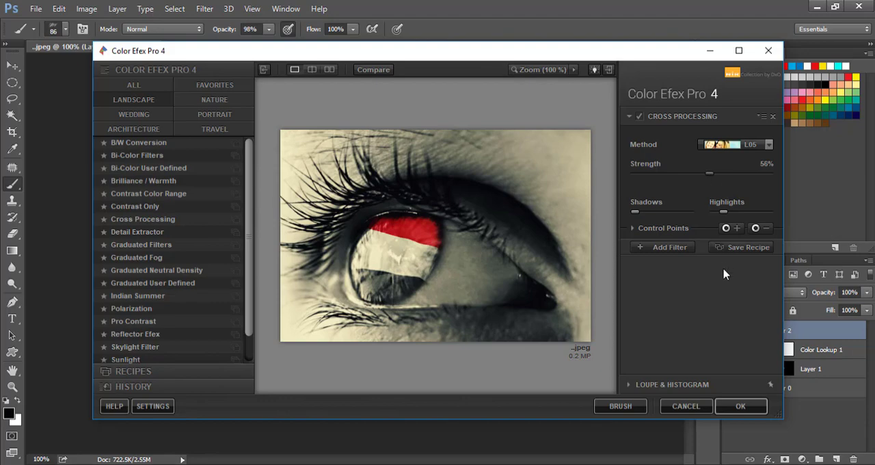
left_click(740, 406)
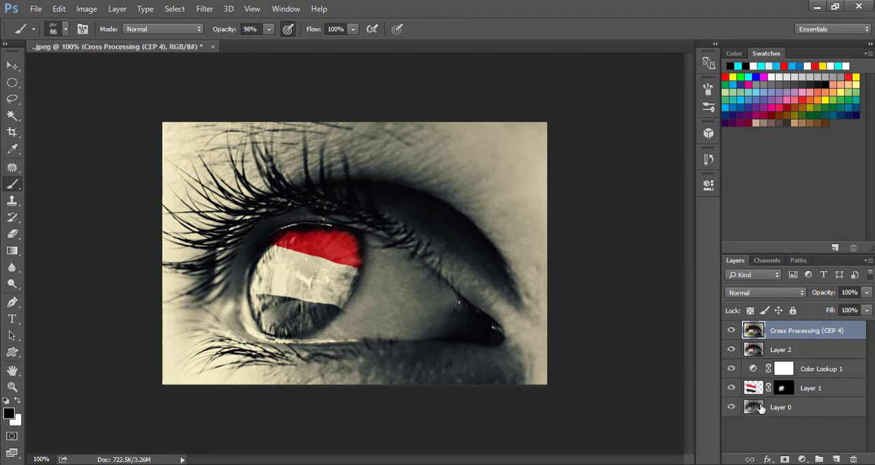
left_click(761, 408)
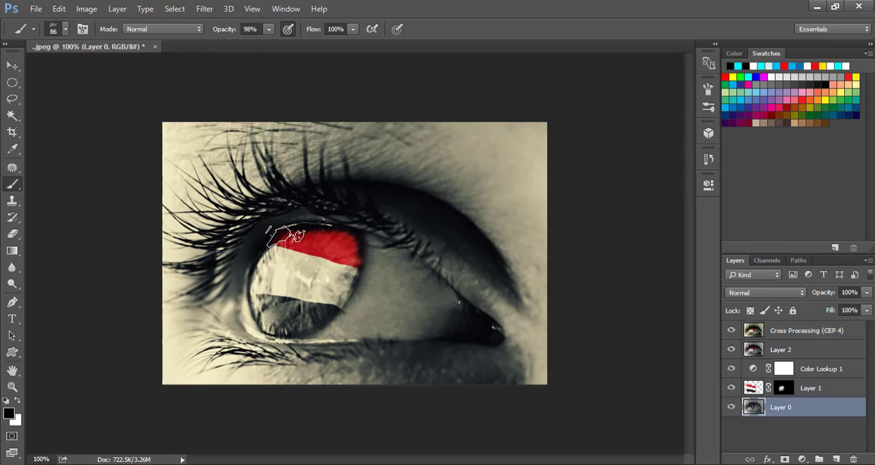
left_click(748, 349)
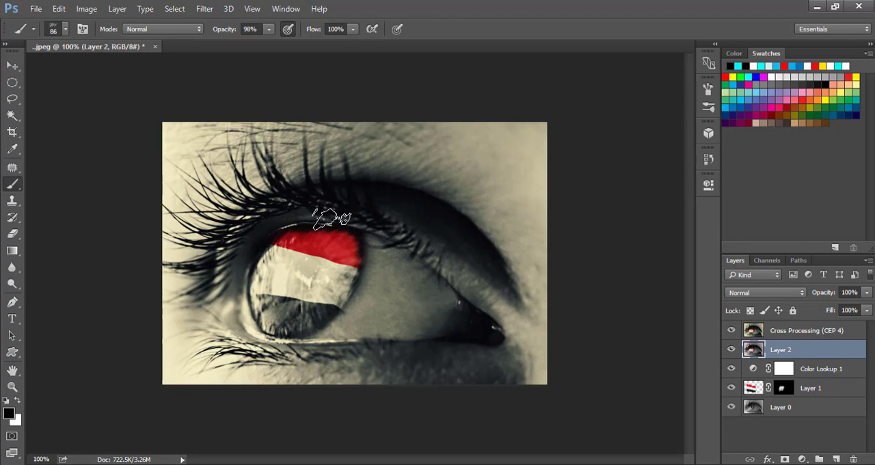
left_click(754, 332)
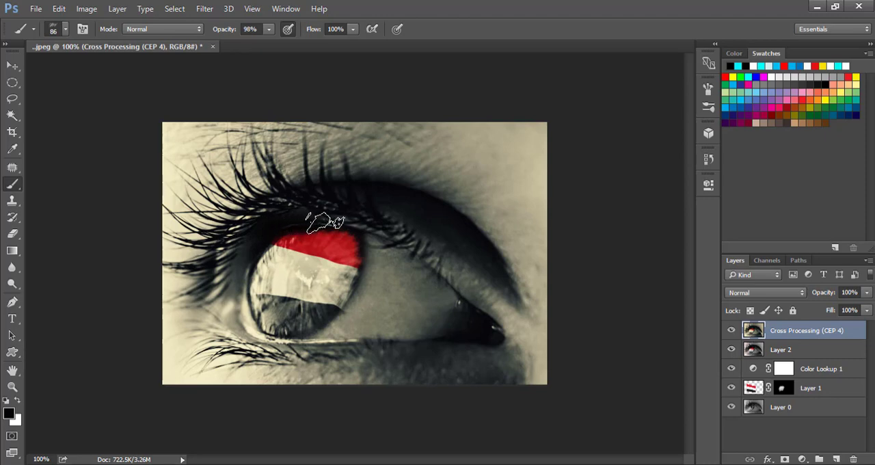
key("ctrl+plus")
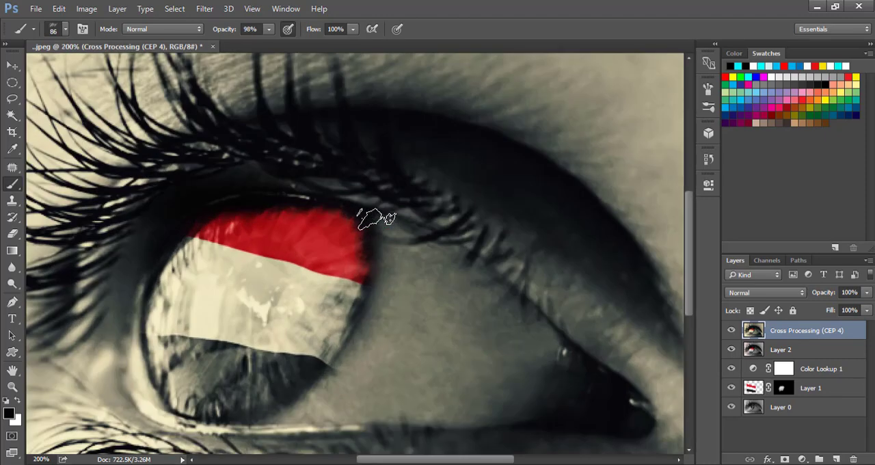
key("ctrl+minus")
key("x")
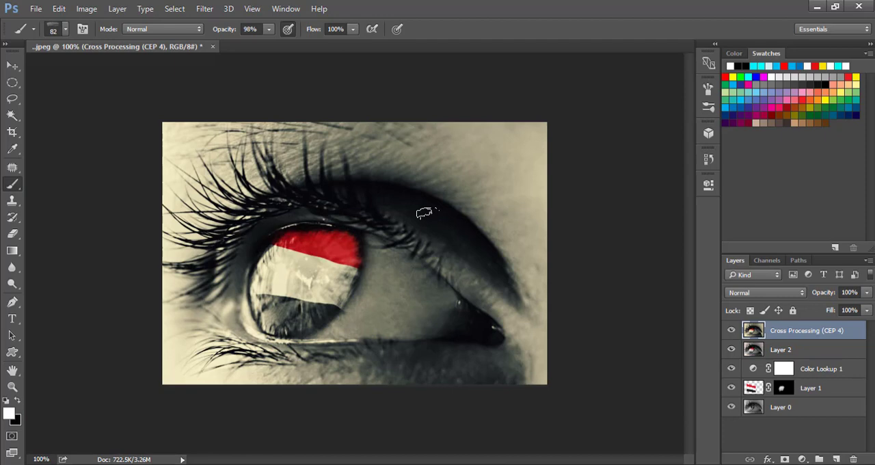
Step: Add a new empty layer on top and try to patch the upper eyelid edge above the iris on it
left_click(833, 459)
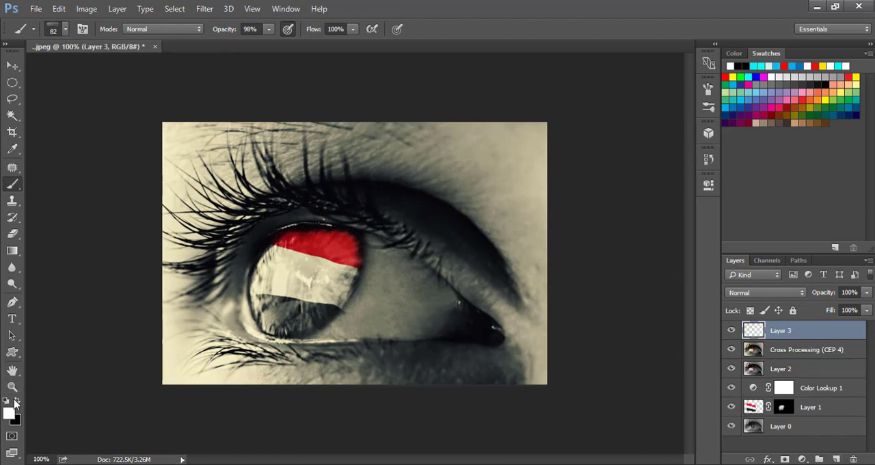
left_click(12, 167)
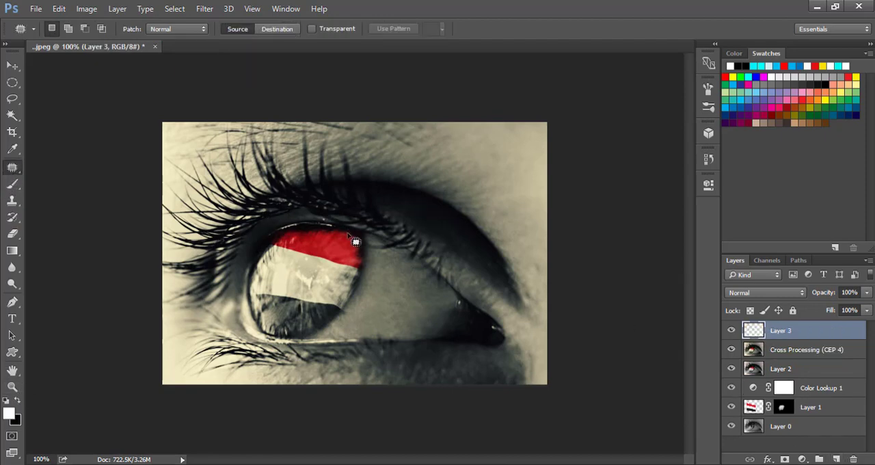
mouse_move(300, 216)
left_mouse_down()
mouse_move(262, 224)
mouse_move(299, 213)
left_mouse_up()
left_click(283, 222)
left_click(437, 191)
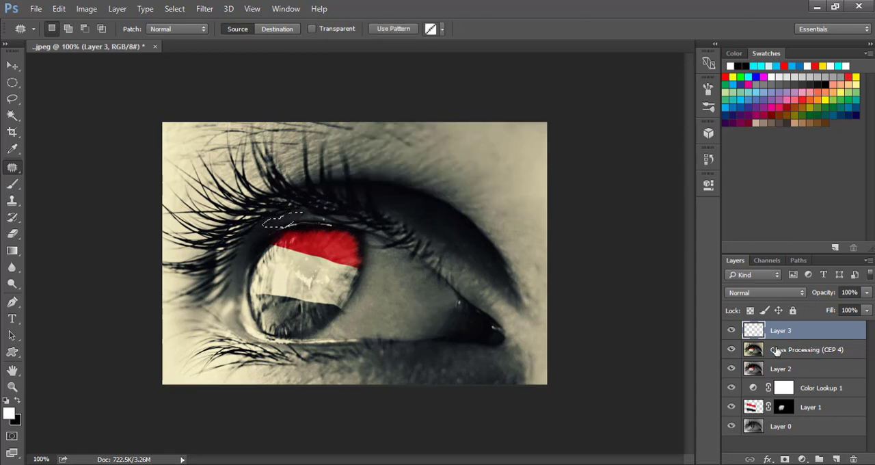
Step: On the Cross Processing layer, patch away the bright line along the upper eyelid just above the red stripe, and deselect
key("alt+bracketleft")
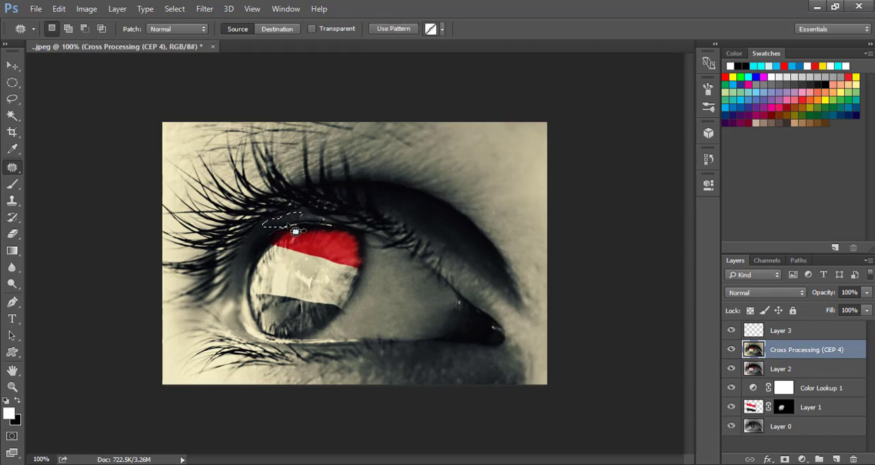
key("ctrl+d")
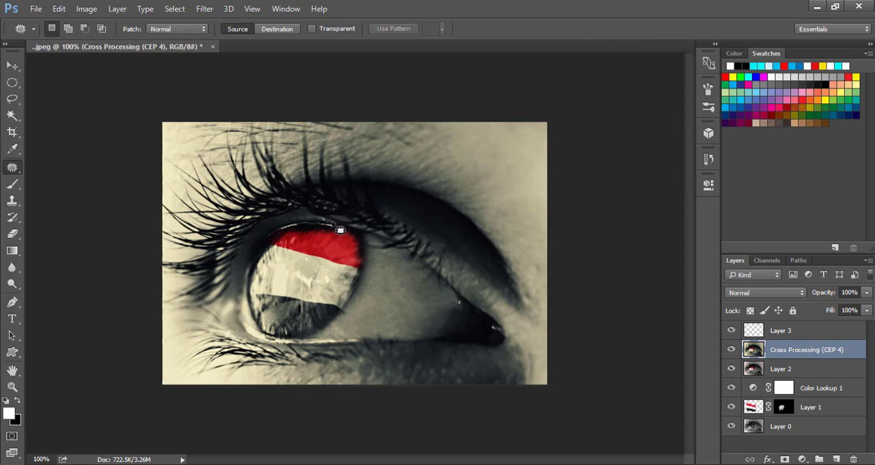
mouse_move(340, 230)
left_mouse_down()
mouse_move(265, 237)
mouse_move(331, 224)
left_mouse_up()
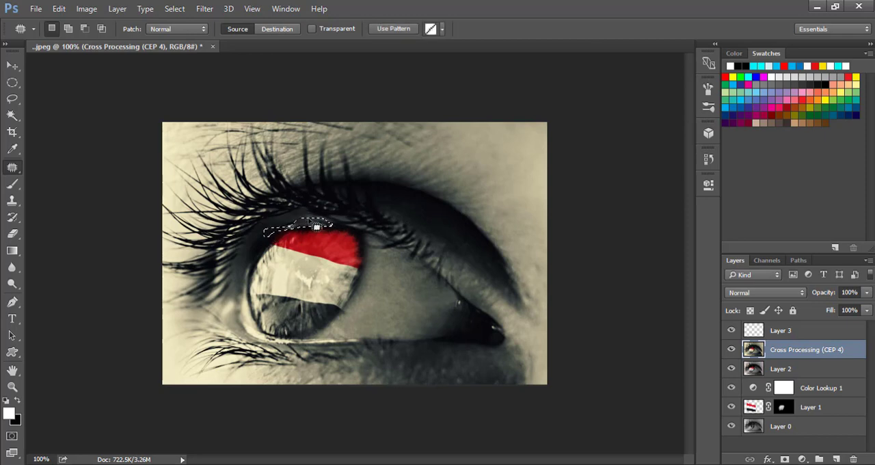
left_click(329, 229)
key("ctrl+z")
left_click_drag(304, 226, 303, 225)
key("ctrl+d")
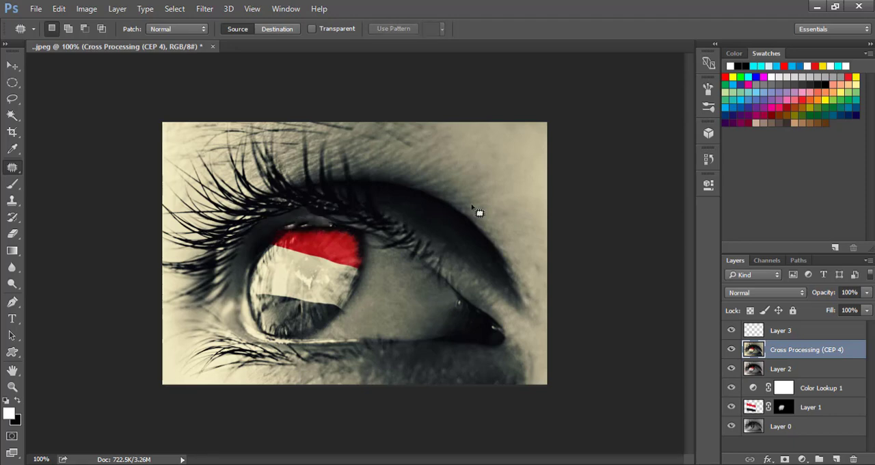
Step: Remove the remaining bright spot on the upper eyelid edge above the red stripe with a 44 px Spot Healing Brush
right_click(12, 167)
left_click(68, 166)
left_click(65, 28)
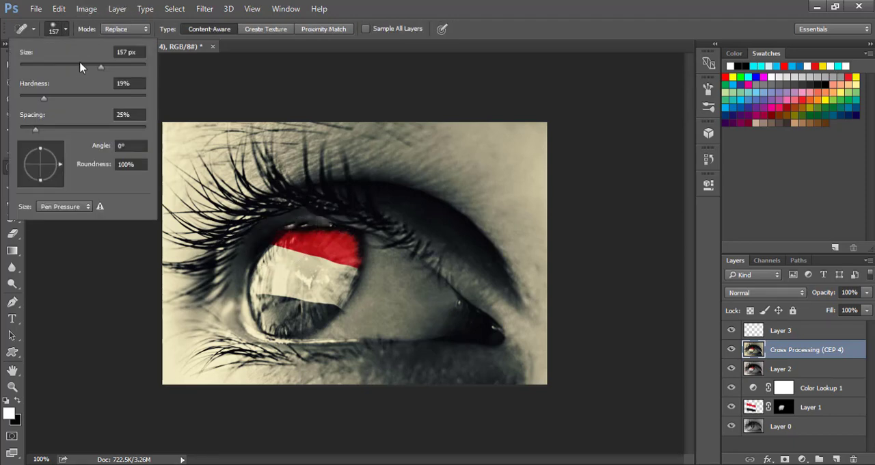
left_click_drag(80, 66, 49, 67)
left_click(296, 224)
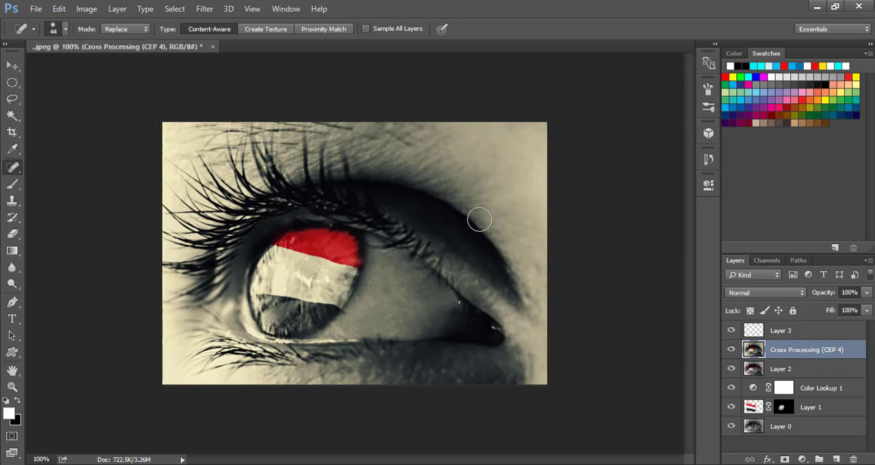
Step: Swap the foreground and background colours and delete the empty Layer 3
key("b")
key("x")
left_click(764, 326)
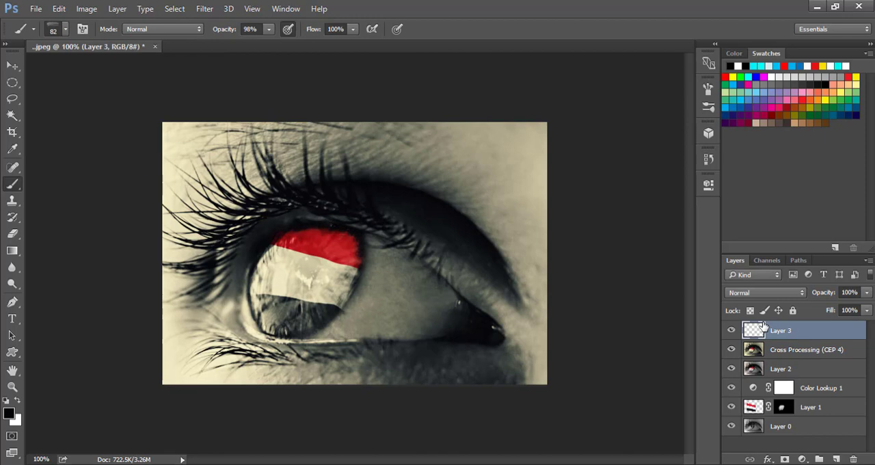
key("Delete")
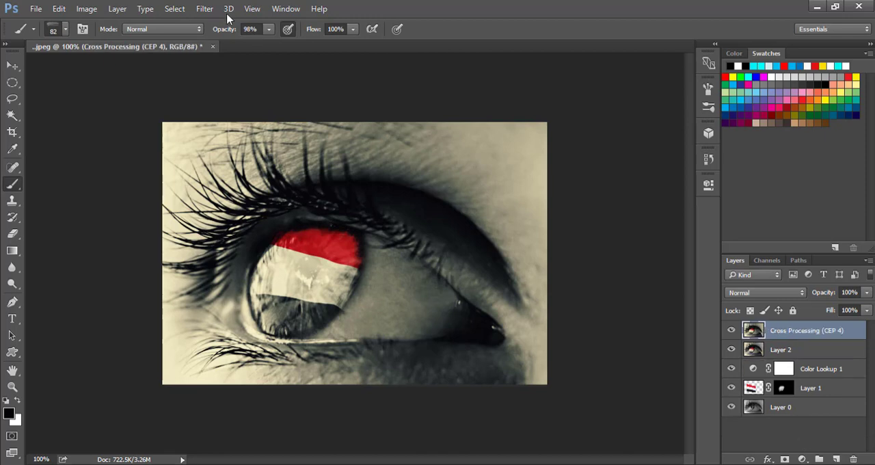
Step: Apply the Camera Raw Filter's basic adjustments to the Cross Processing layer: temperature -30, tint -1, exposure -0.10 and contrast +26
left_click(203, 9)
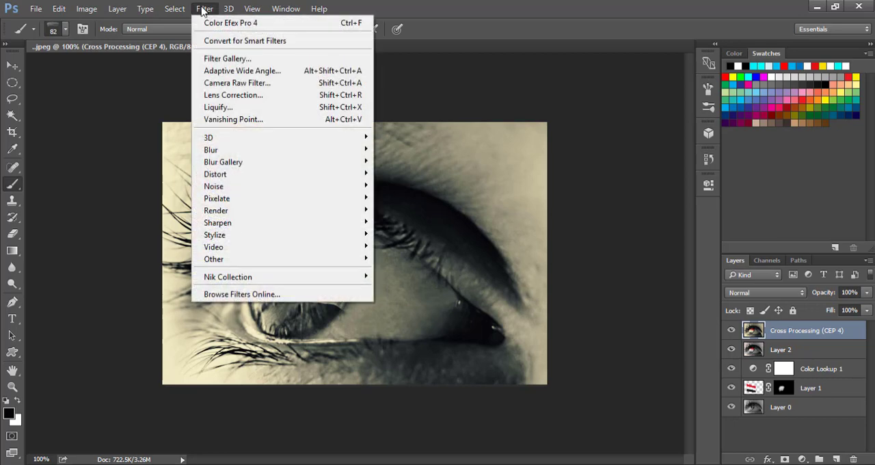
left_click(243, 84)
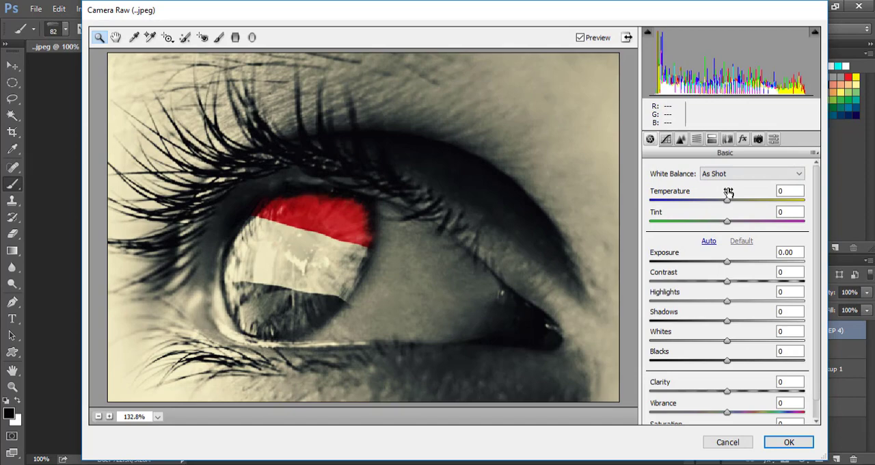
key("ctrl+minus")
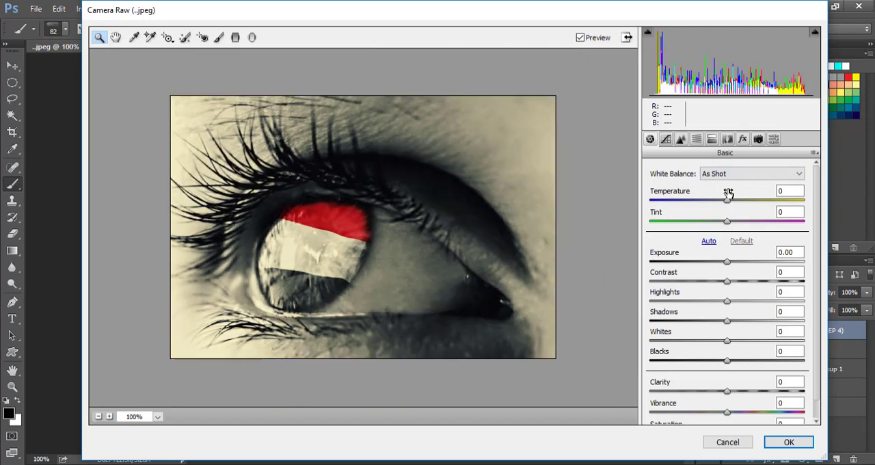
left_click_drag(728, 200, 730, 229)
left_click_drag(726, 263, 748, 287)
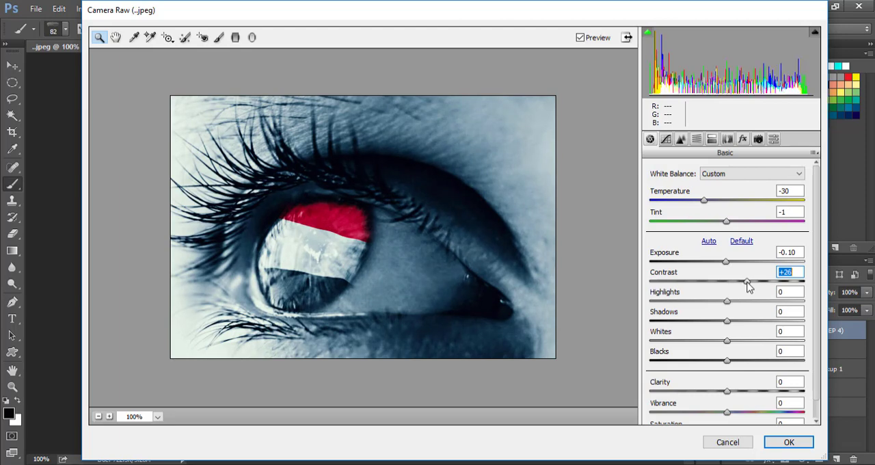
Step: Set the highlights to -12, the shadows to +11 and the clarity to +19 in the Camera Raw basic adjustments
left_click_drag(728, 302, 737, 321)
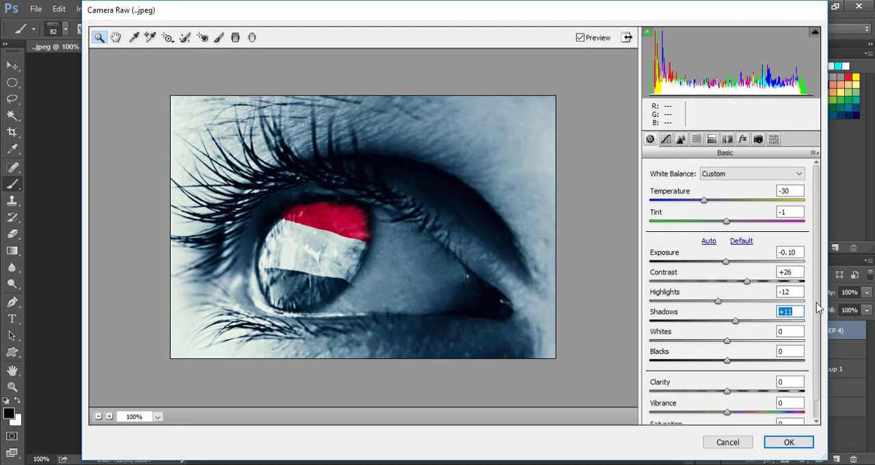
scroll(817, 307, "down", 1)
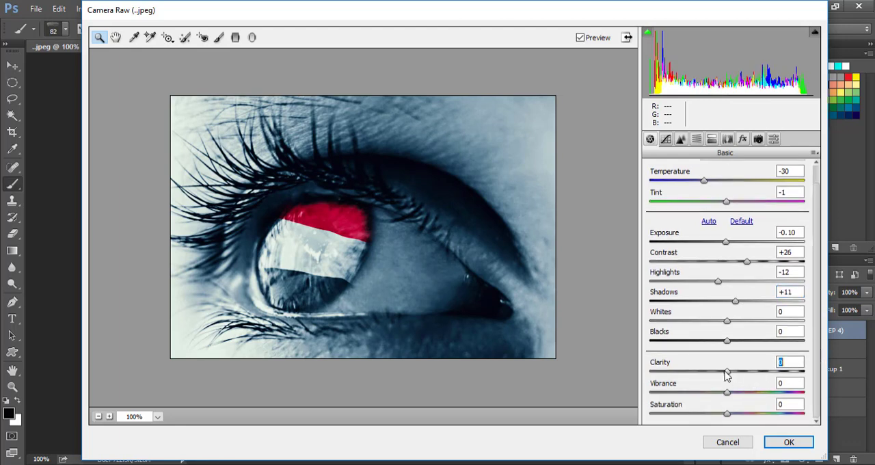
left_click_drag(727, 373, 741, 374)
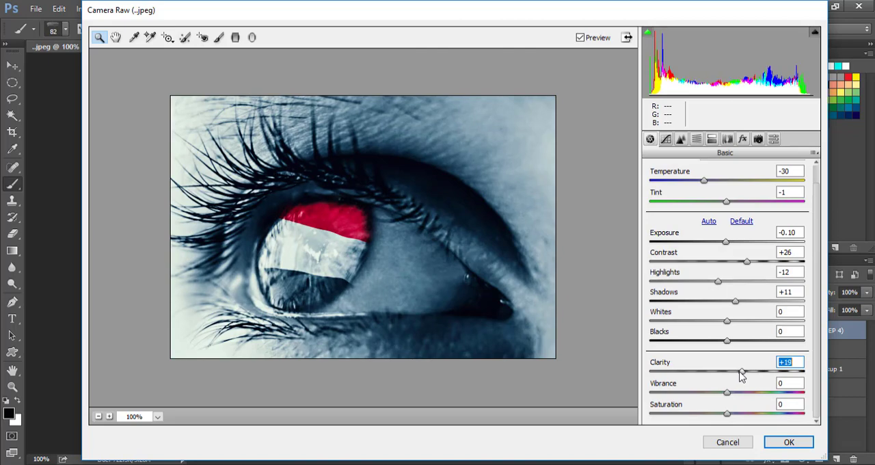
Step: Raise the luminance of the reds to +67 in the HSL adjustments
left_click(696, 139)
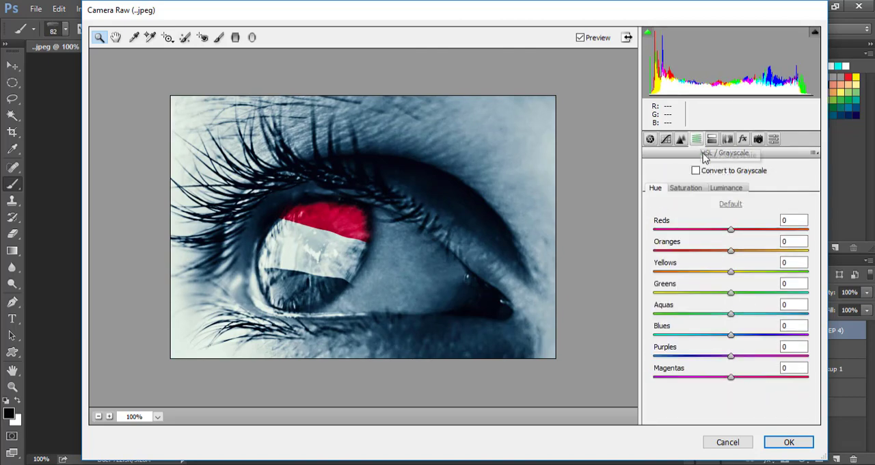
left_click(725, 187)
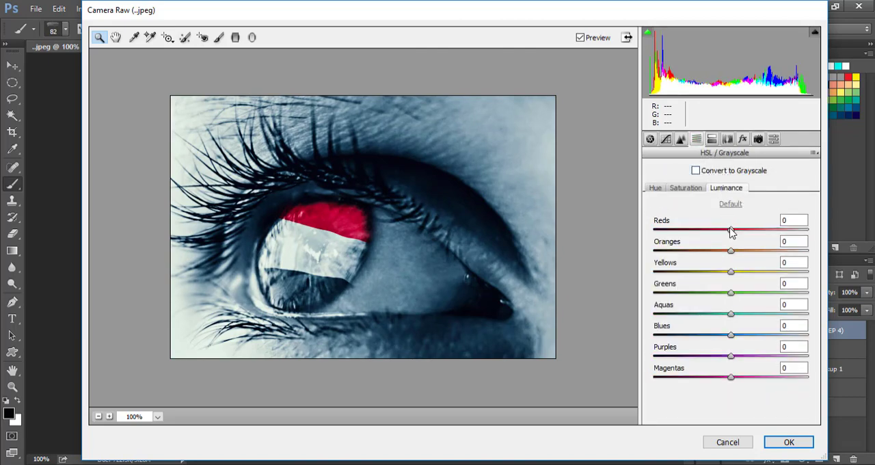
left_click_drag(729, 230, 783, 235)
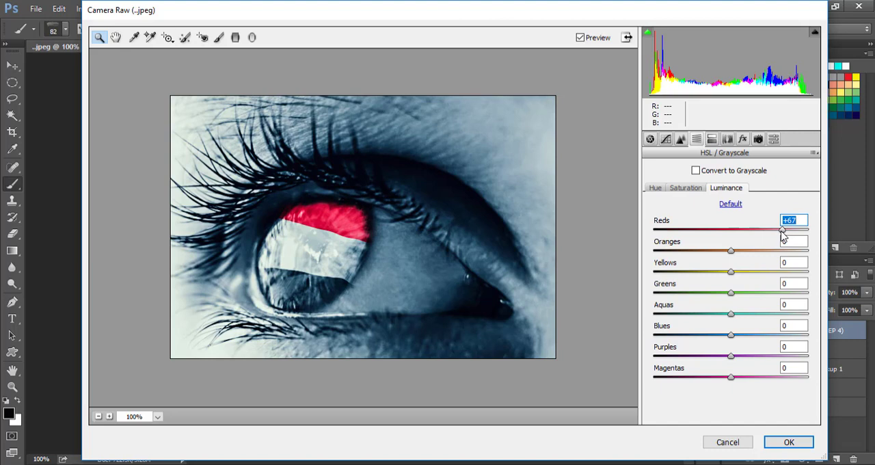
left_click(689, 190)
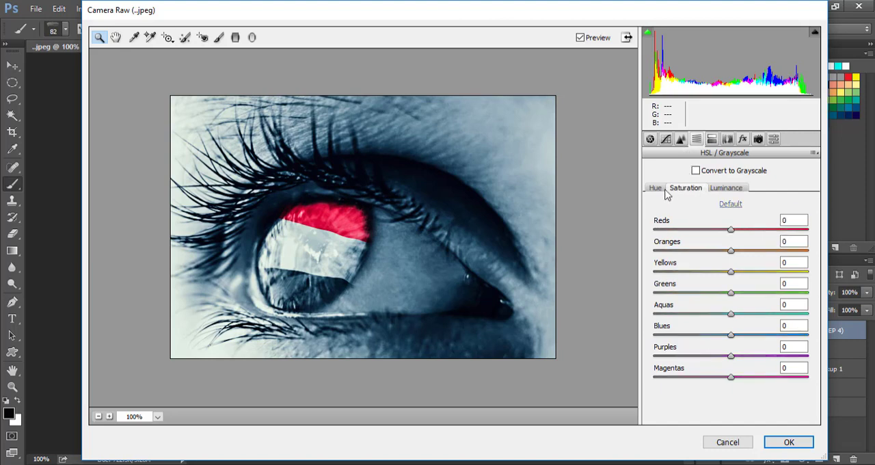
left_click(664, 190)
left_click(712, 140)
left_click(680, 140)
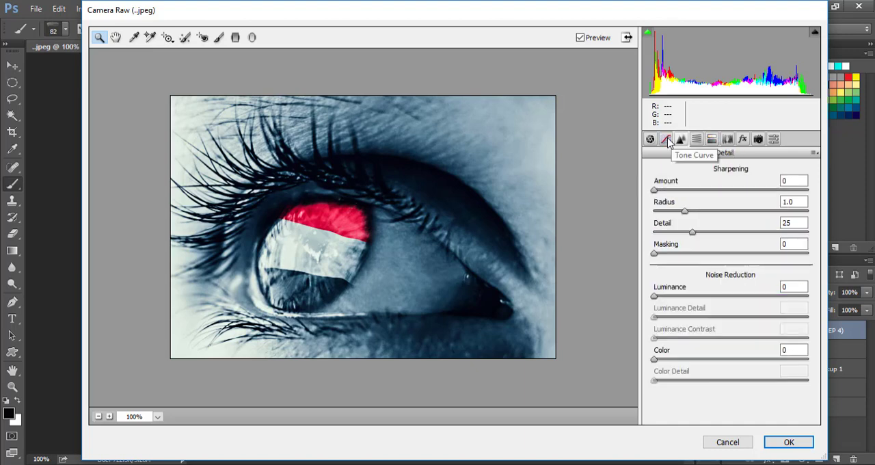
Step: Lower the red channel's point tone curve slightly at its midpoint, input 132 to output 124, and apply the Camera Raw filter
left_click(665, 139)
left_click(708, 209)
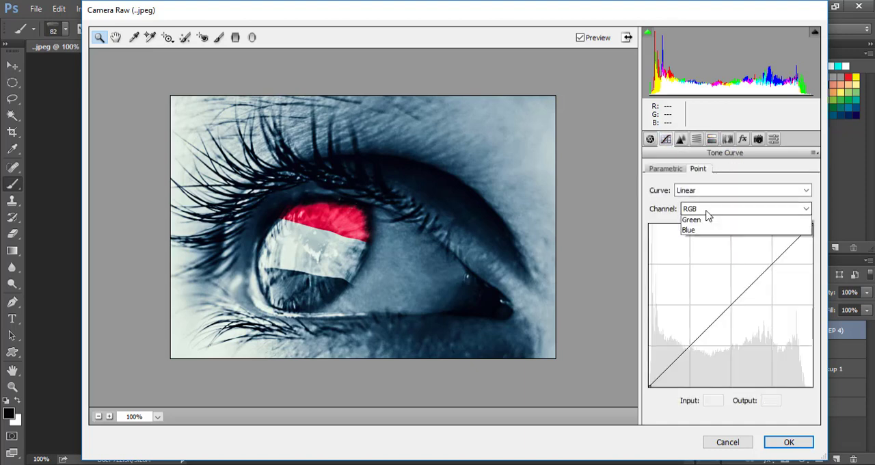
left_click(704, 234)
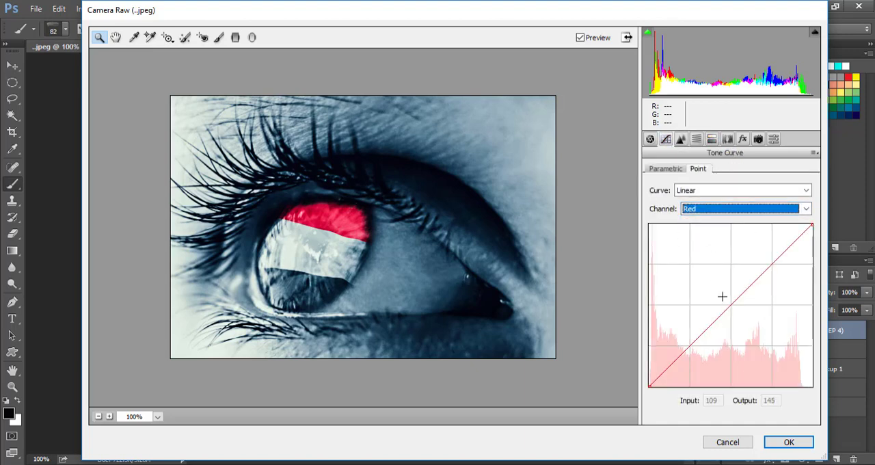
left_click(728, 302)
mouse_move(727, 300)
left_mouse_down()
mouse_move(724, 293)
mouse_move(729, 302)
left_mouse_up()
left_click_drag(731, 303, 733, 307)
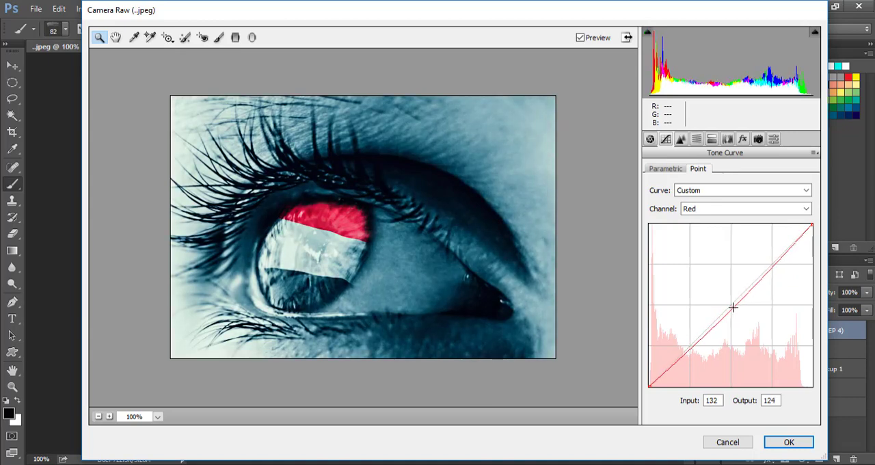
left_click(791, 441)
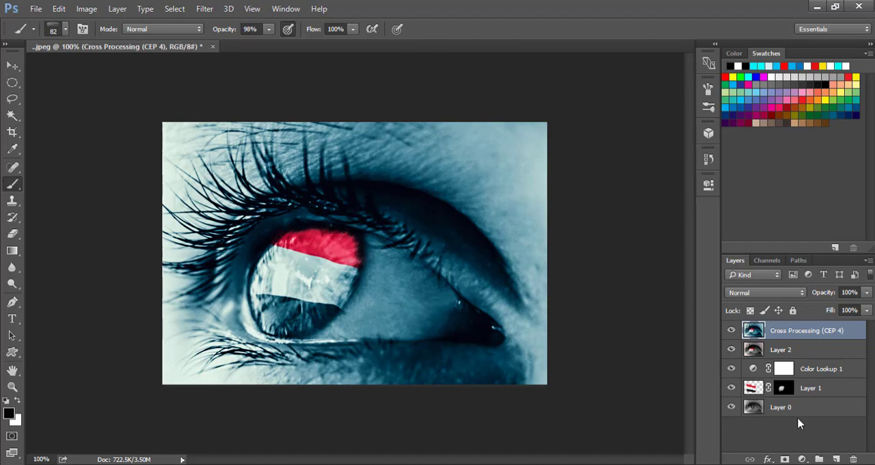
Step: Raise the opacity of Layer 1, the masked flag layer
left_click(746, 390)
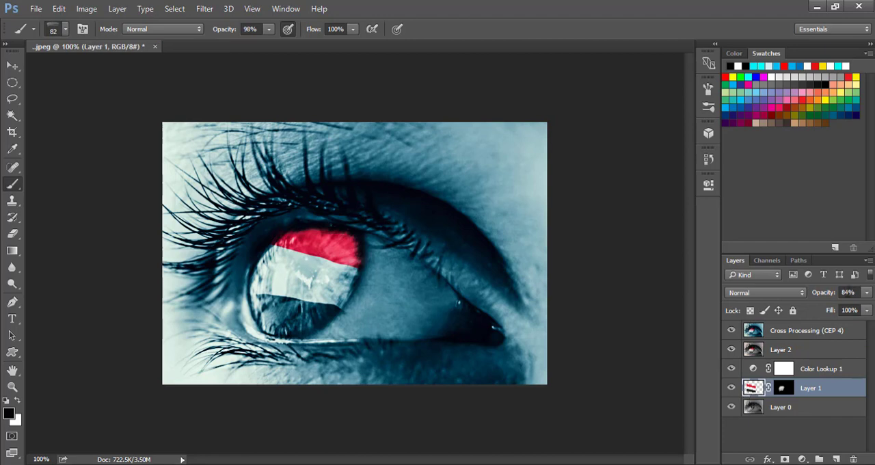
left_click(865, 292)
left_click_drag(859, 310, 867, 311)
left_click(866, 292)
Step: Stamp all visible layers into a new layer above the Cross Processing layer
left_click(798, 333)
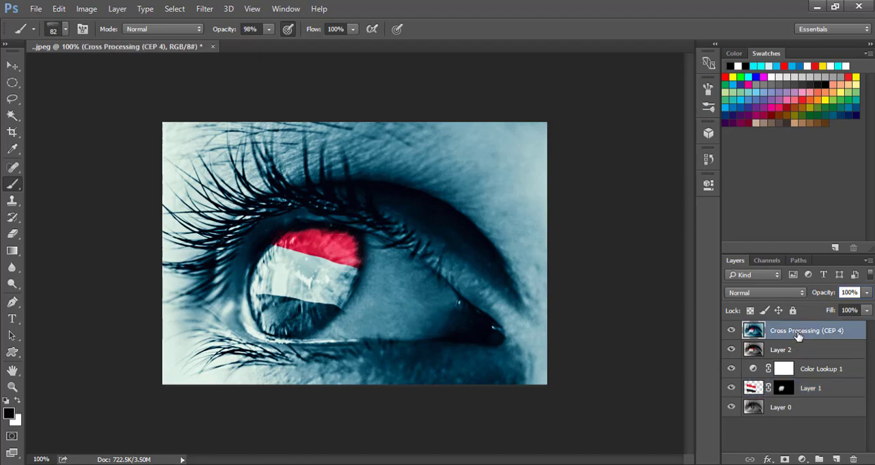
key("ctrl+shift+r")
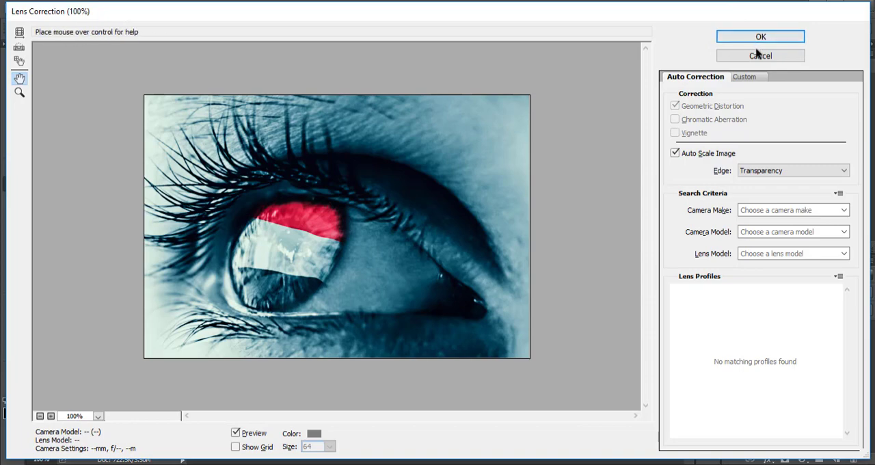
left_click(758, 54)
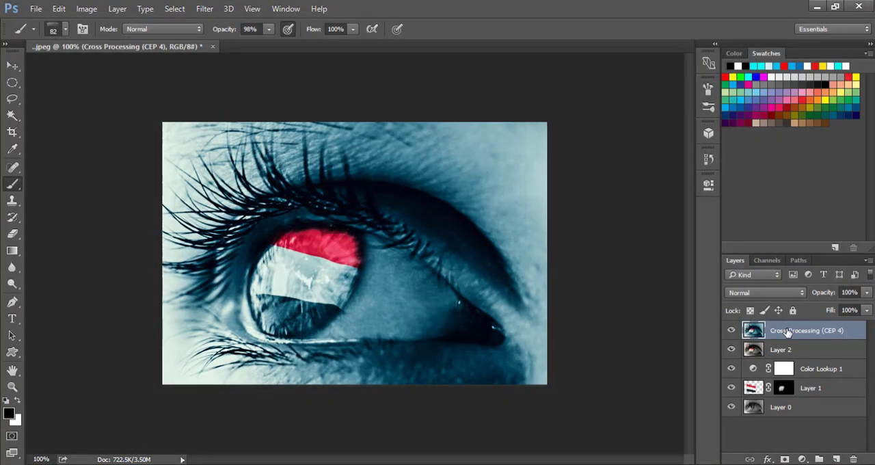
key("ctrl+shift+alt+e")
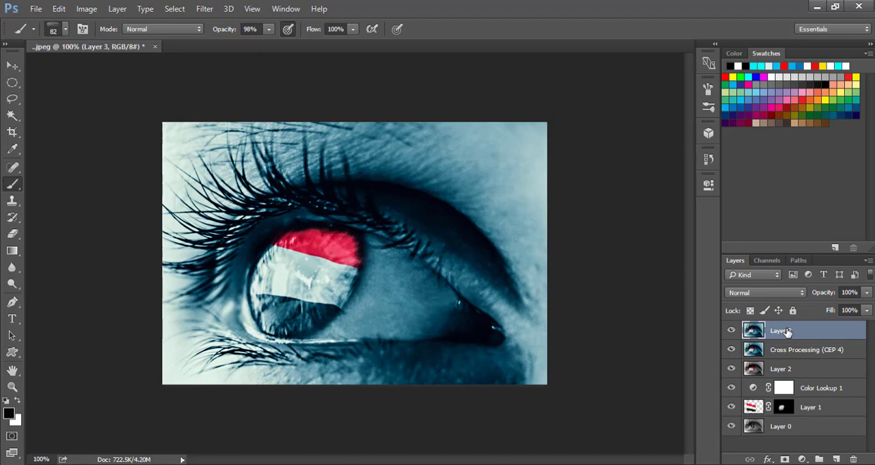
Step: Start Color Efex Pro 4 on the stamped Layer 3 and choose the Cross Processing filter with method C04
left_click(202, 10)
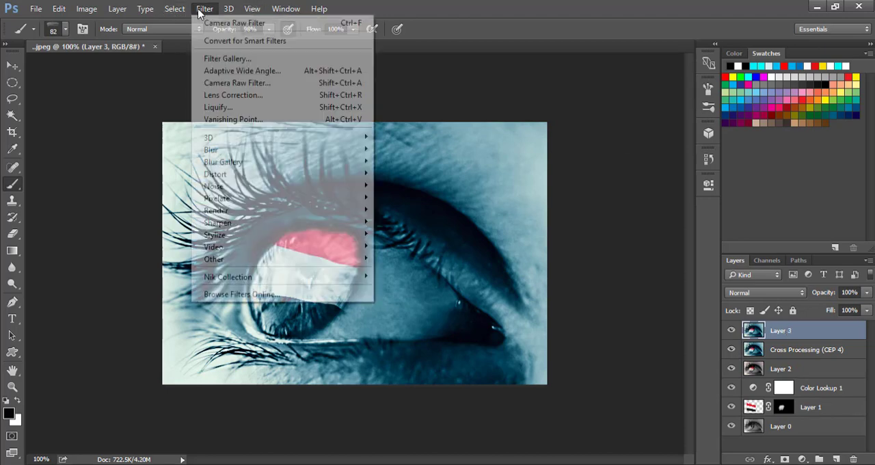
mouse_move(308, 279)
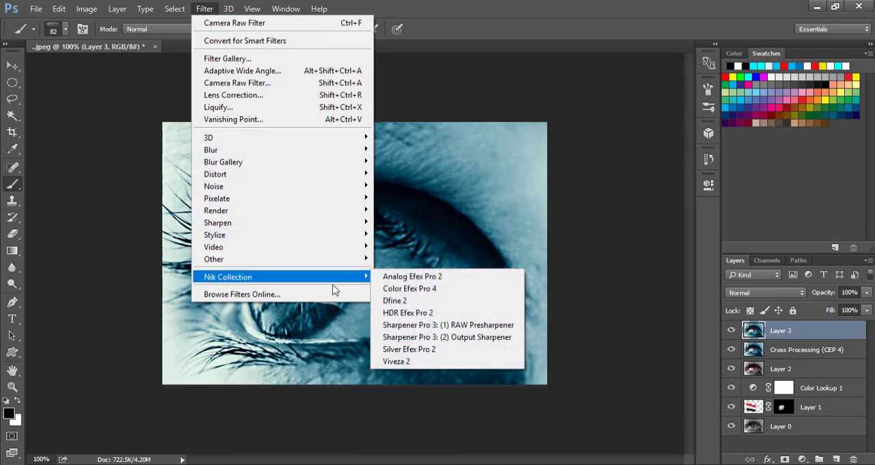
left_click(401, 289)
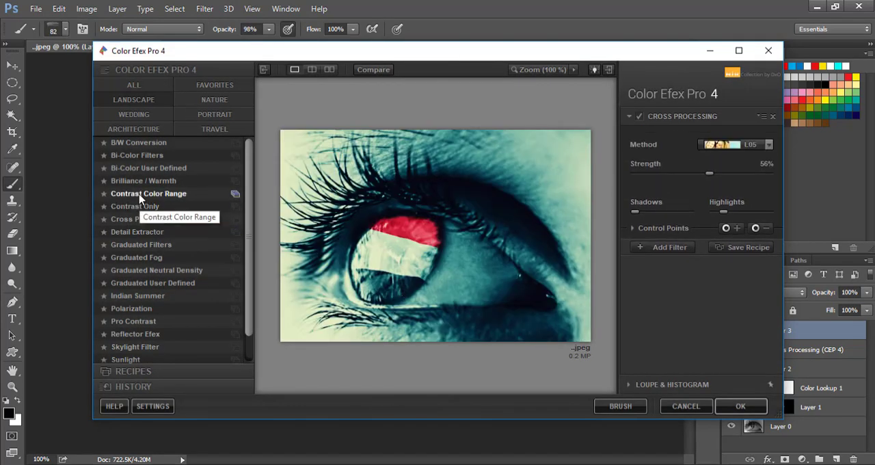
left_click(135, 219)
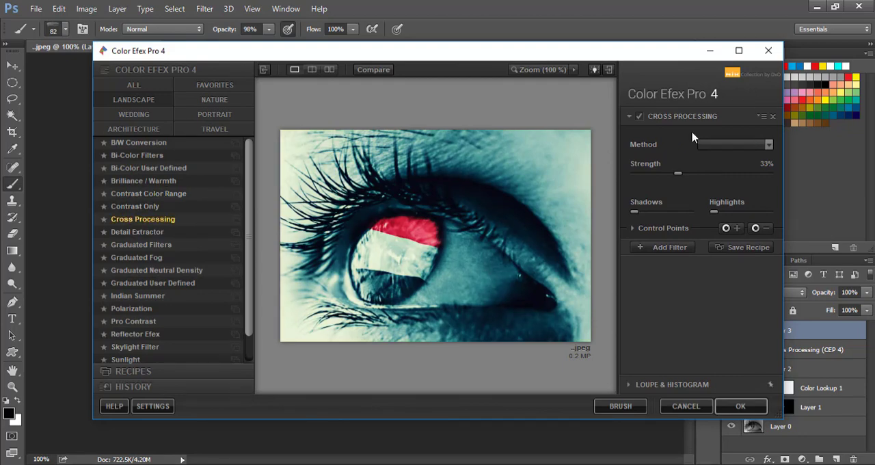
left_click(754, 143)
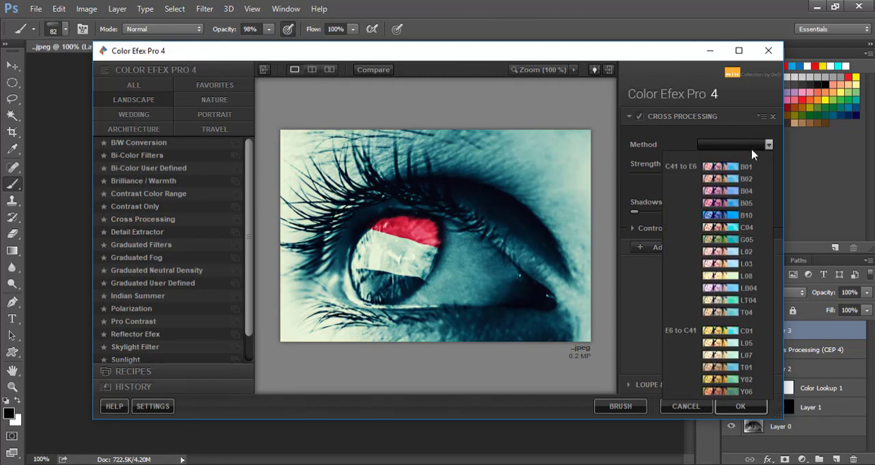
left_click(735, 230)
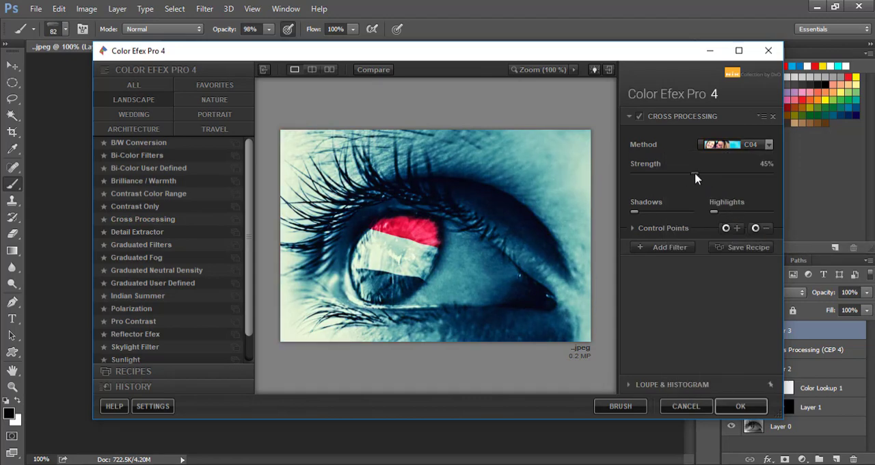
Step: Set the cross-processing strength to 60%, raise the shadows slightly and apply the filter
left_click_drag(694, 174, 713, 169)
mouse_move(713, 210)
left_mouse_down()
mouse_move(748, 217)
mouse_move(712, 217)
left_mouse_up()
mouse_move(630, 212)
left_mouse_down()
mouse_move(663, 219)
mouse_move(643, 219)
left_mouse_up()
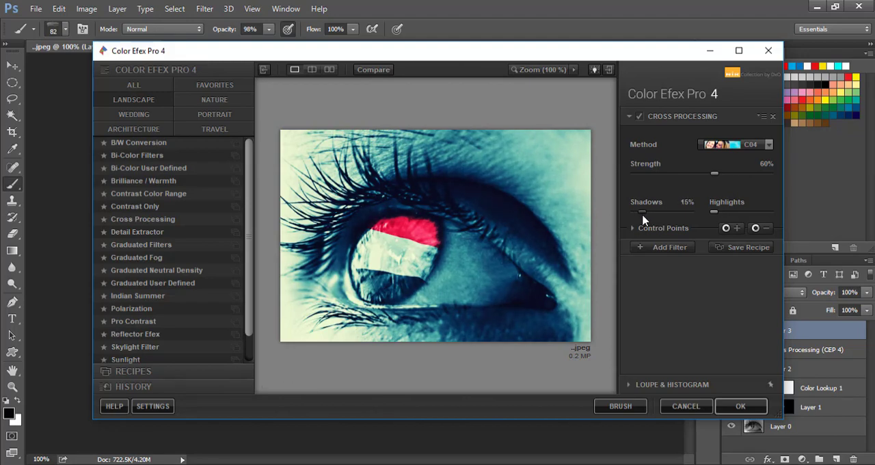
left_click(734, 406)
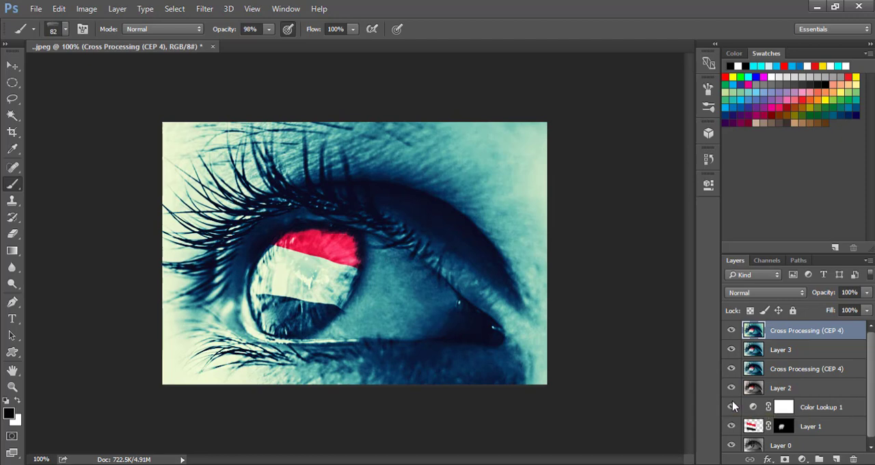
Step: Stamp all visible layers into another new layer at the top of the stack
key("ctrl+shift+alt+e")
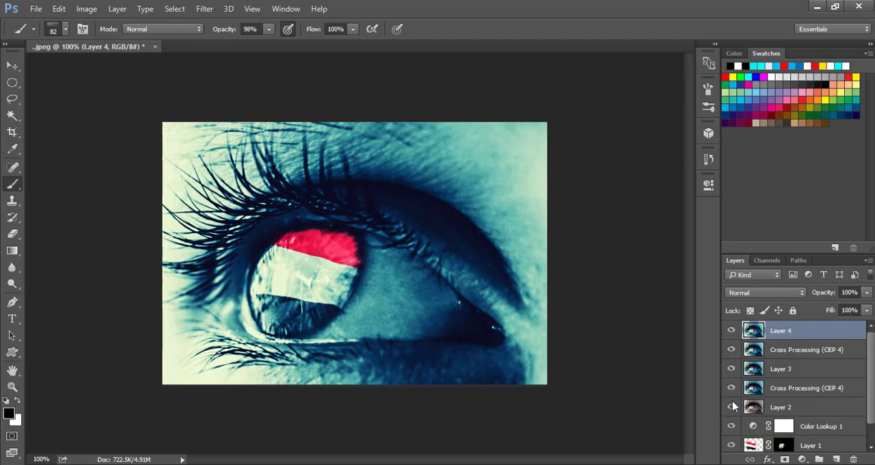